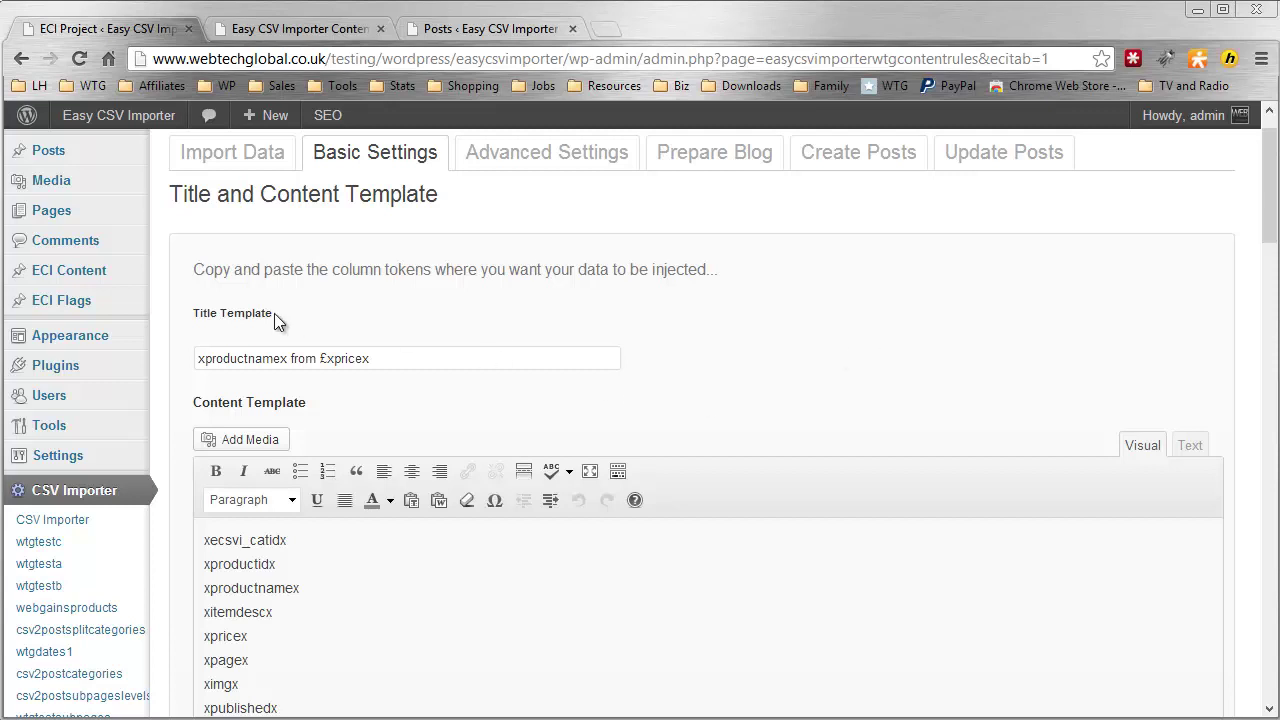
Review the title template, content template, SEO and WordPress post settings of the project and submit the basic settings
scroll(257, 300, down, 1)
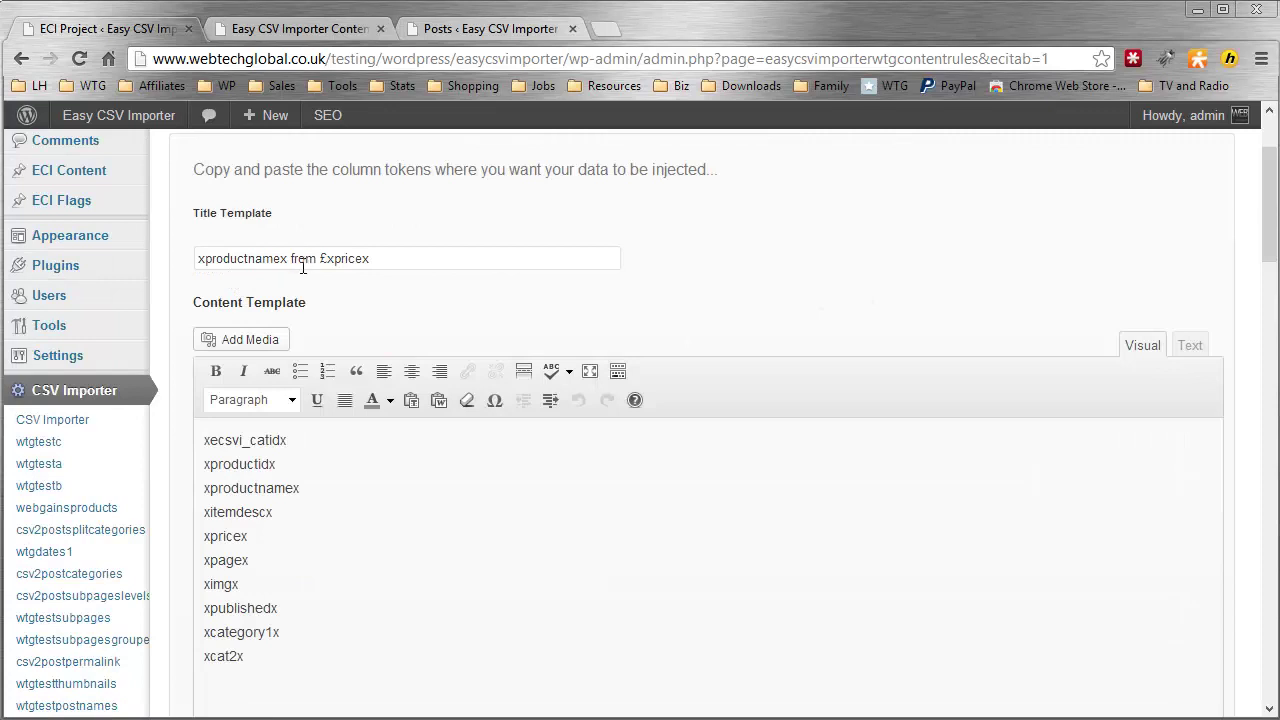
scroll(303, 266, down, 1)
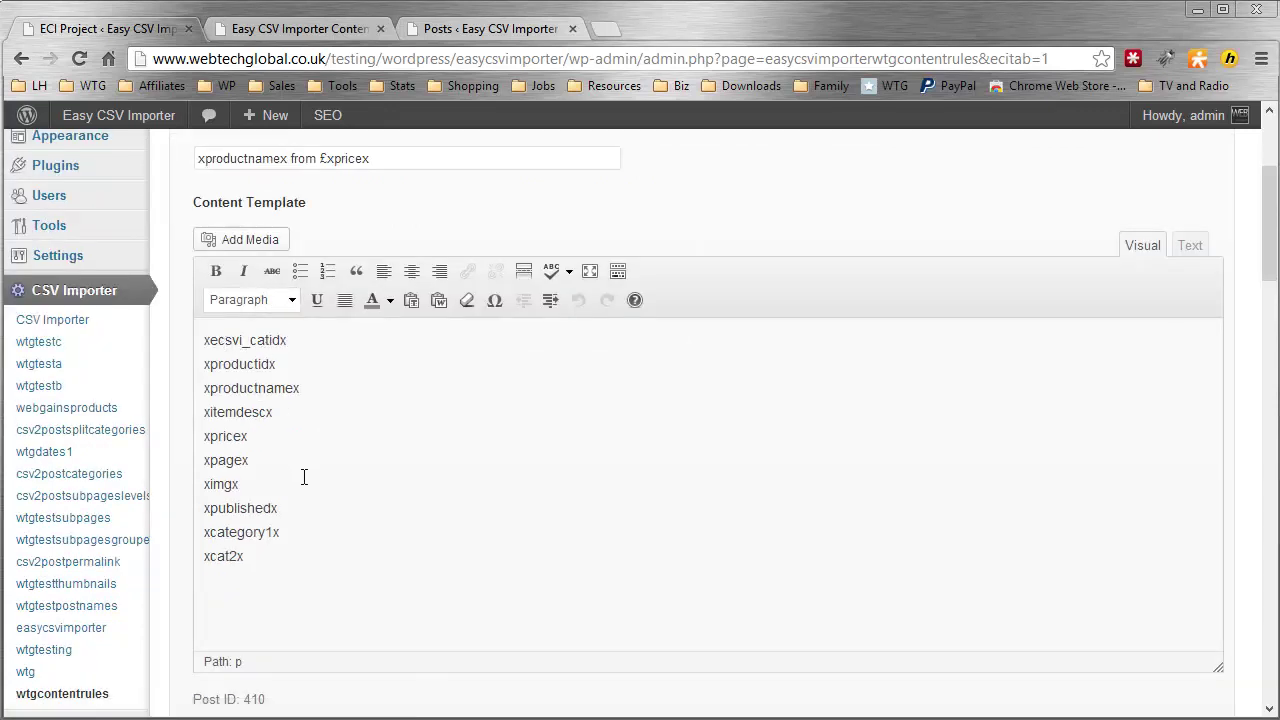
scroll(304, 490, up, 1)
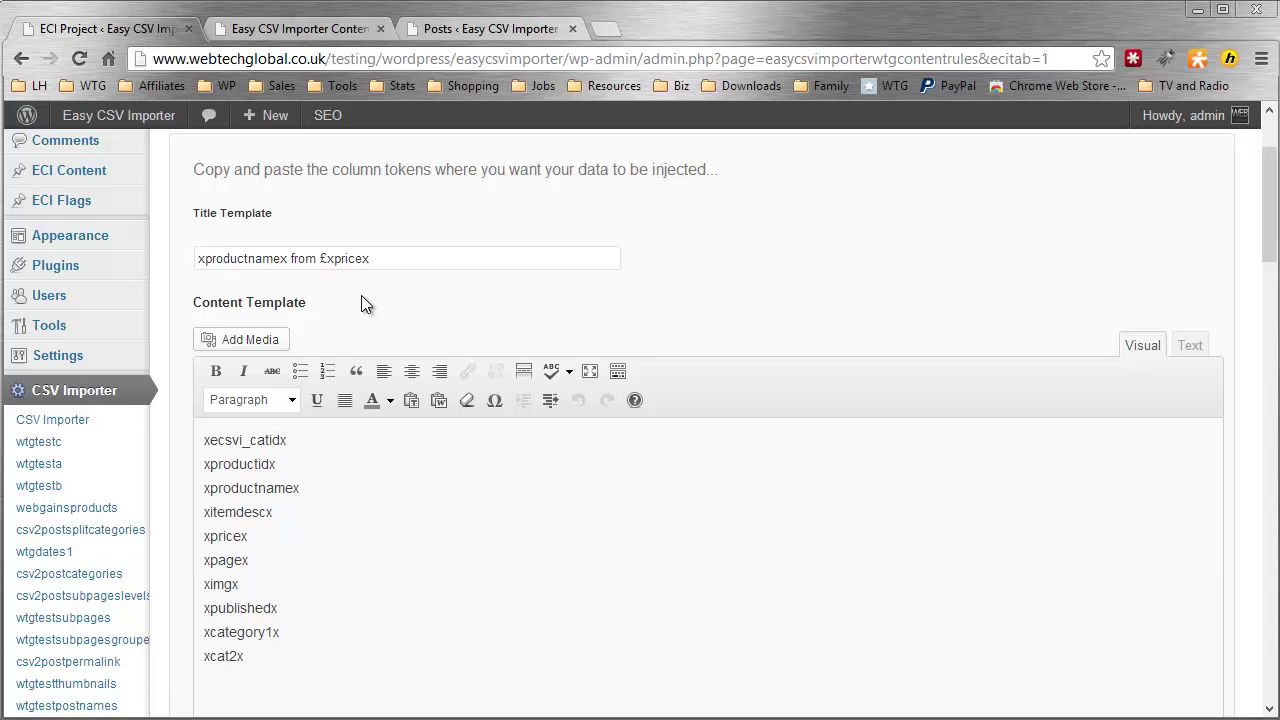
scroll(365, 298, down, 1)
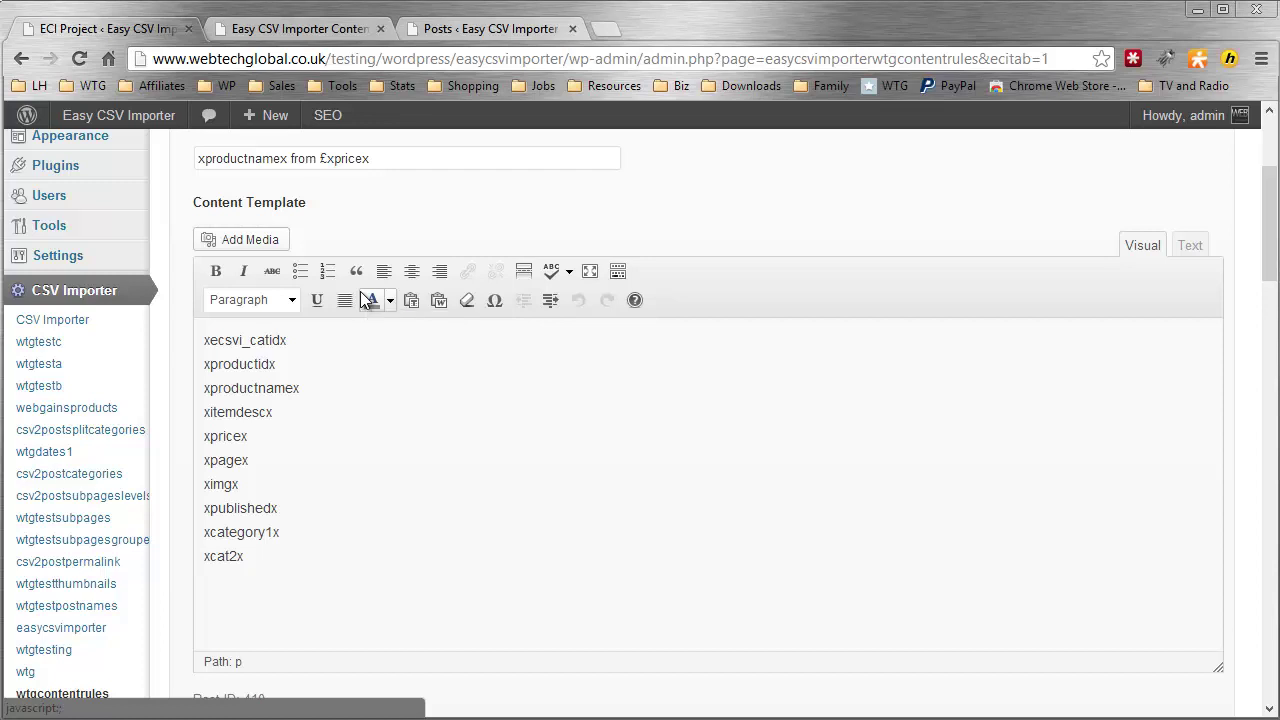
scroll(362, 294, down, 3)
scroll(362, 294, up, 4)
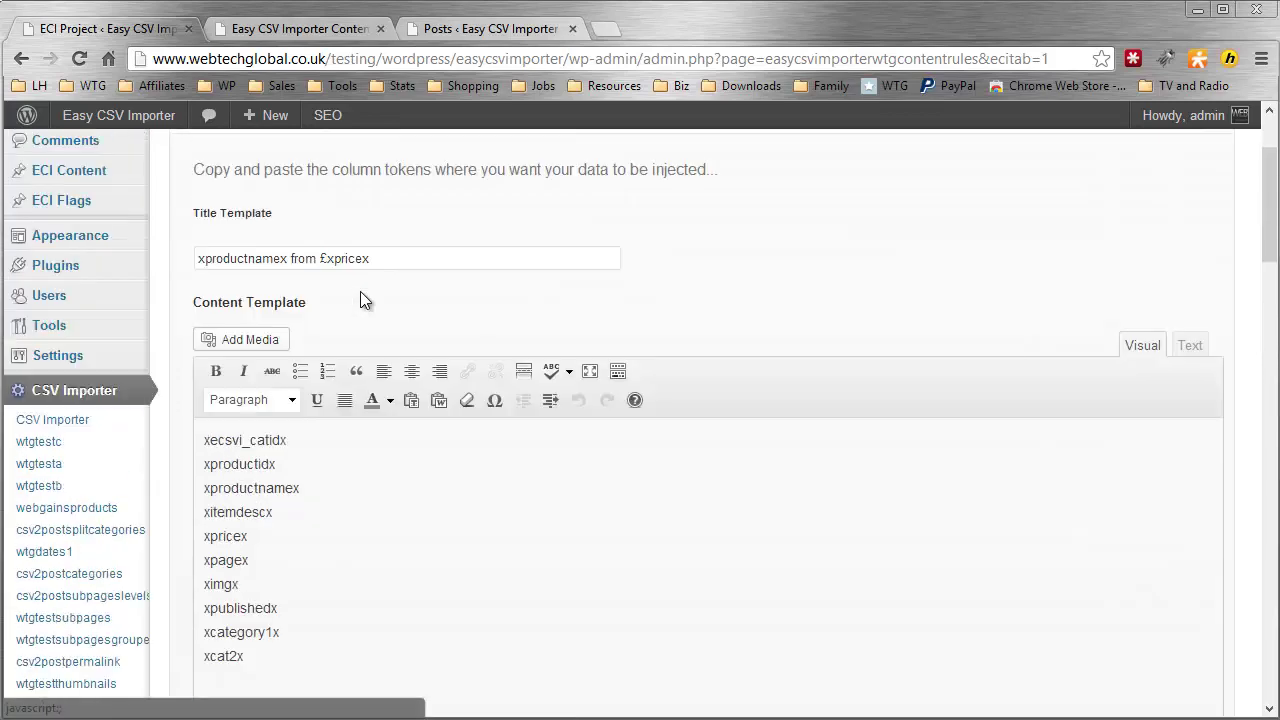
scroll(361, 292, down, 5)
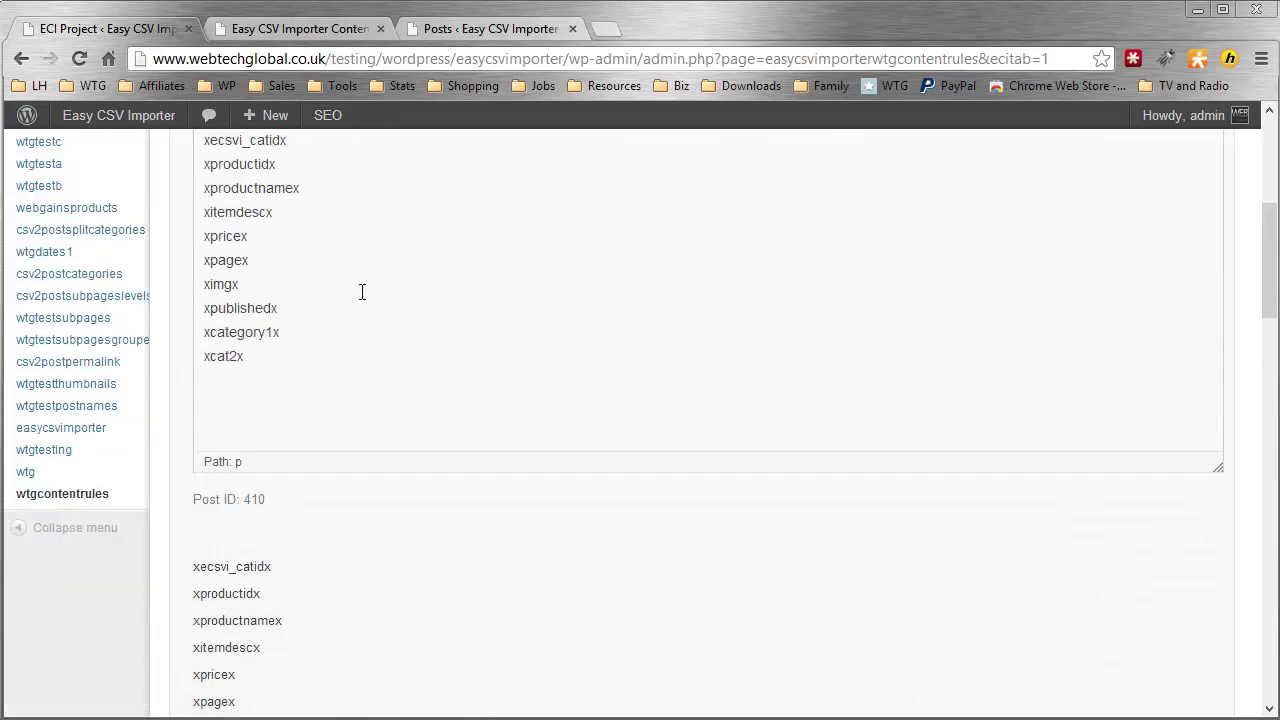
scroll(360, 291, down, 15)
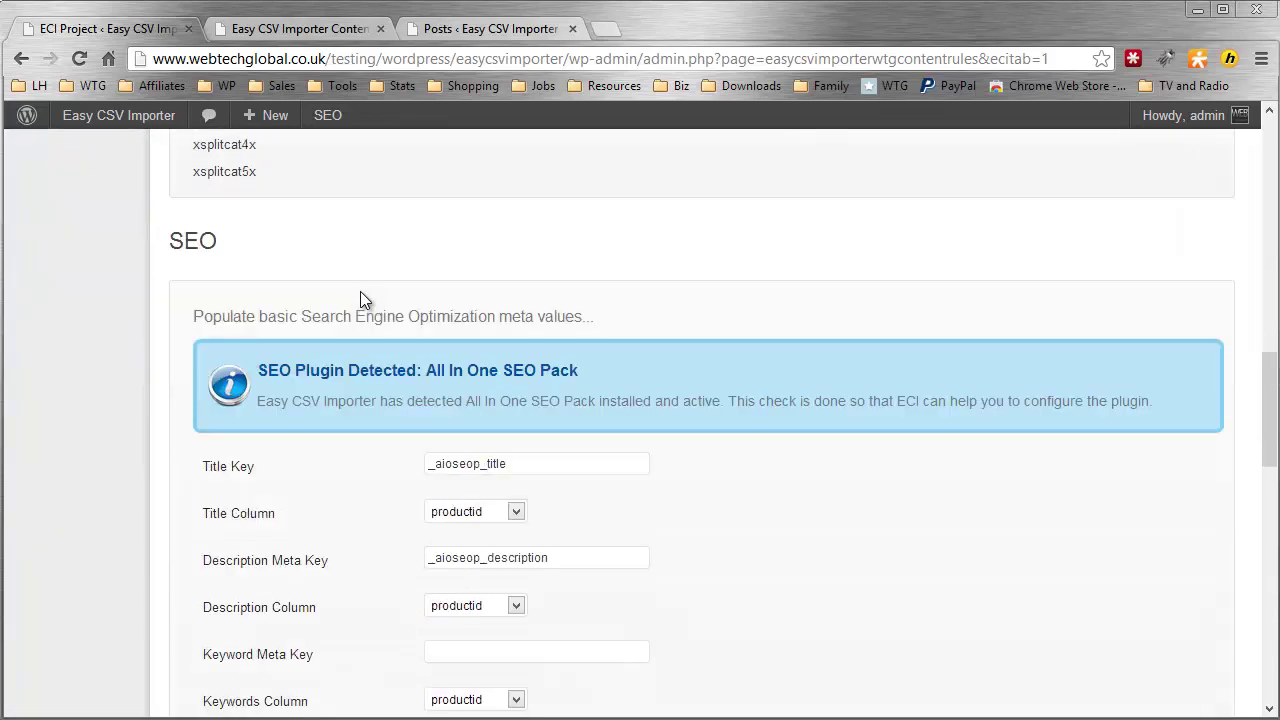
scroll(359, 299, down, 3)
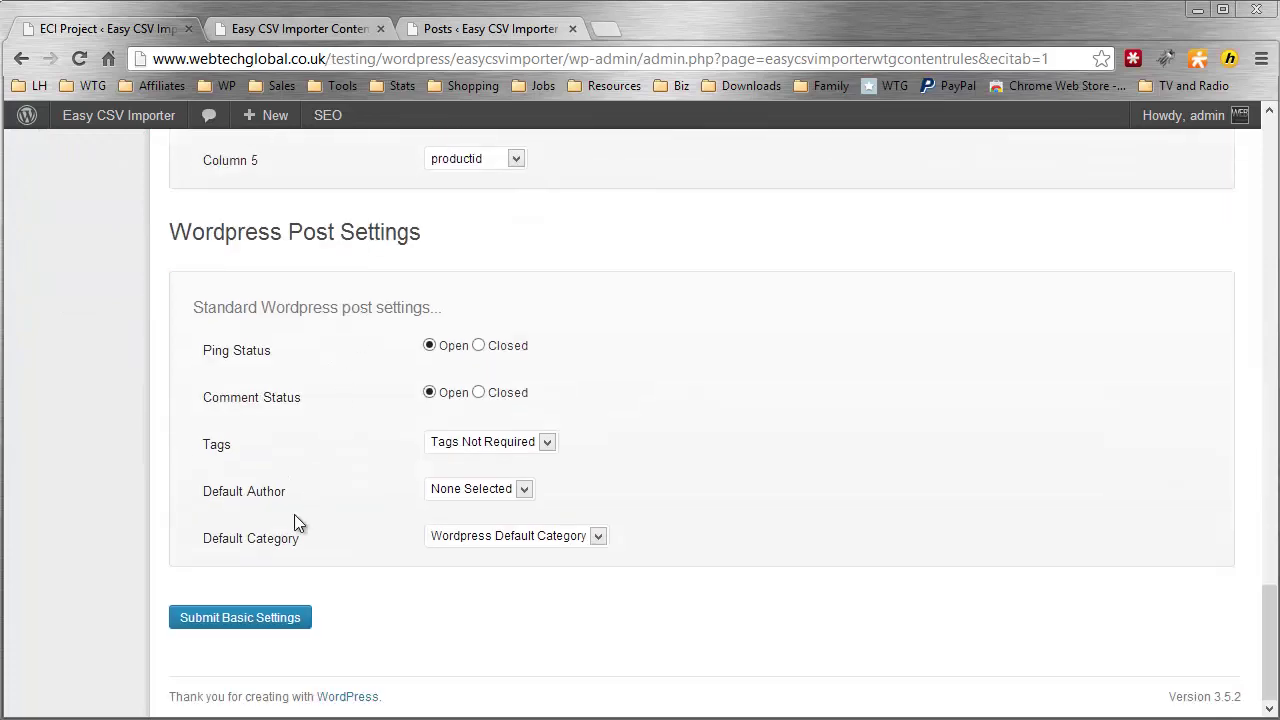
click(249, 619)
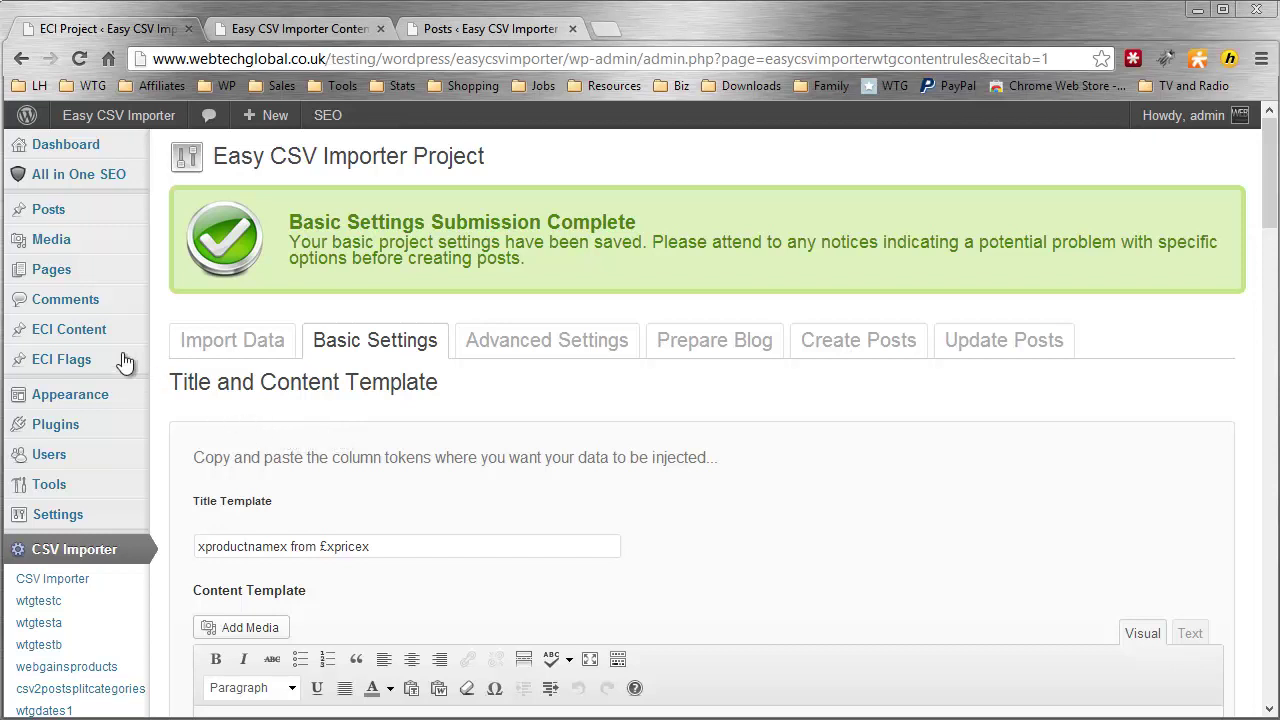
Open the Aone and Btwo content templates one after the other to view their designs, returning to the template list
mouse_move(100, 336)
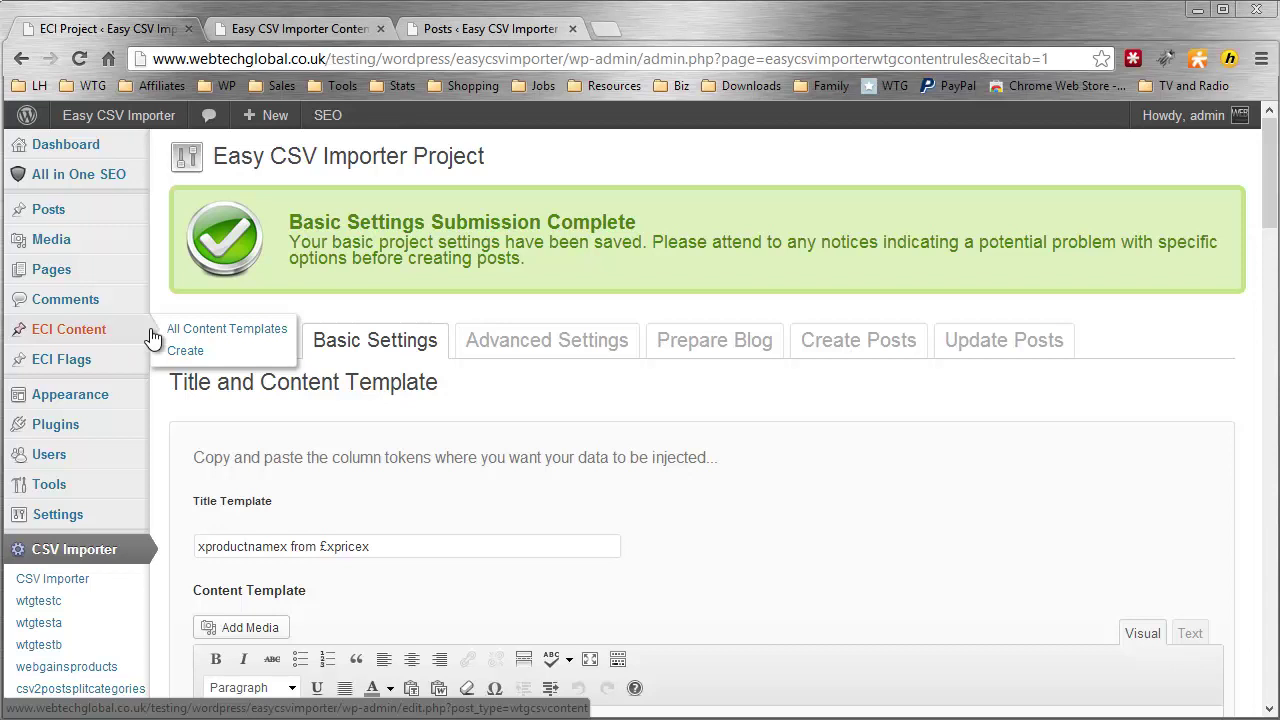
click(199, 338)
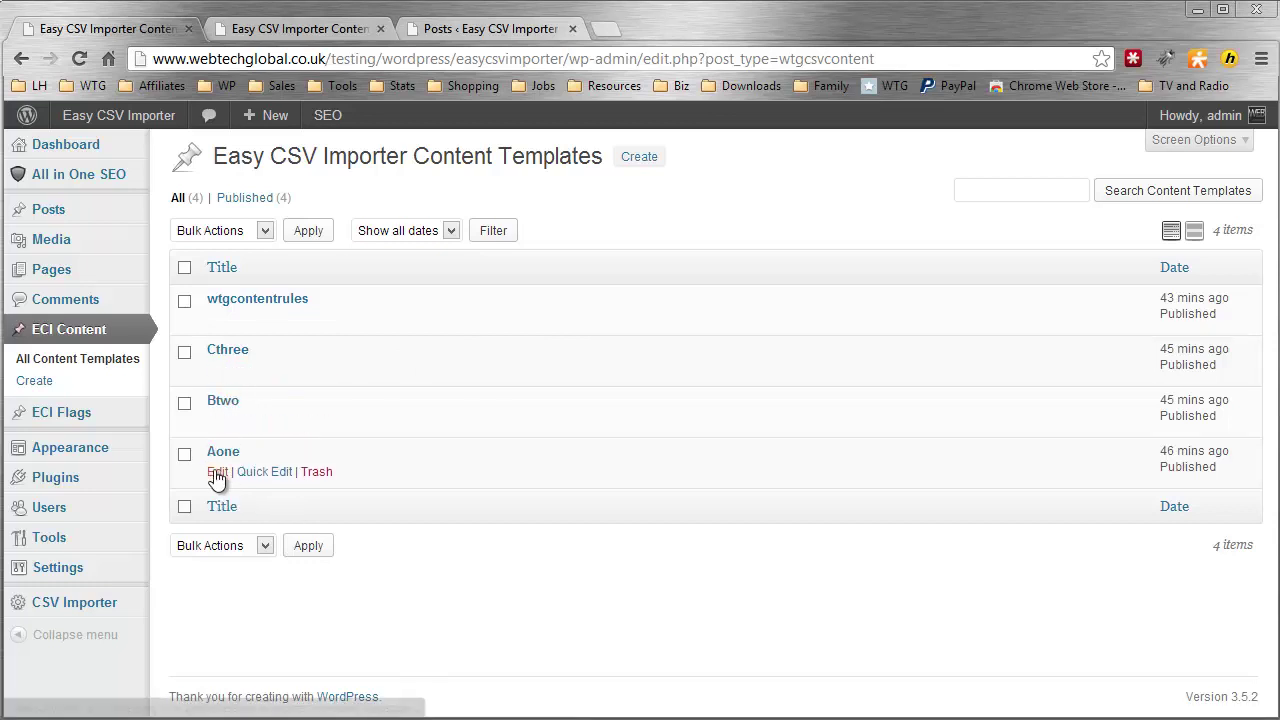
click(217, 474)
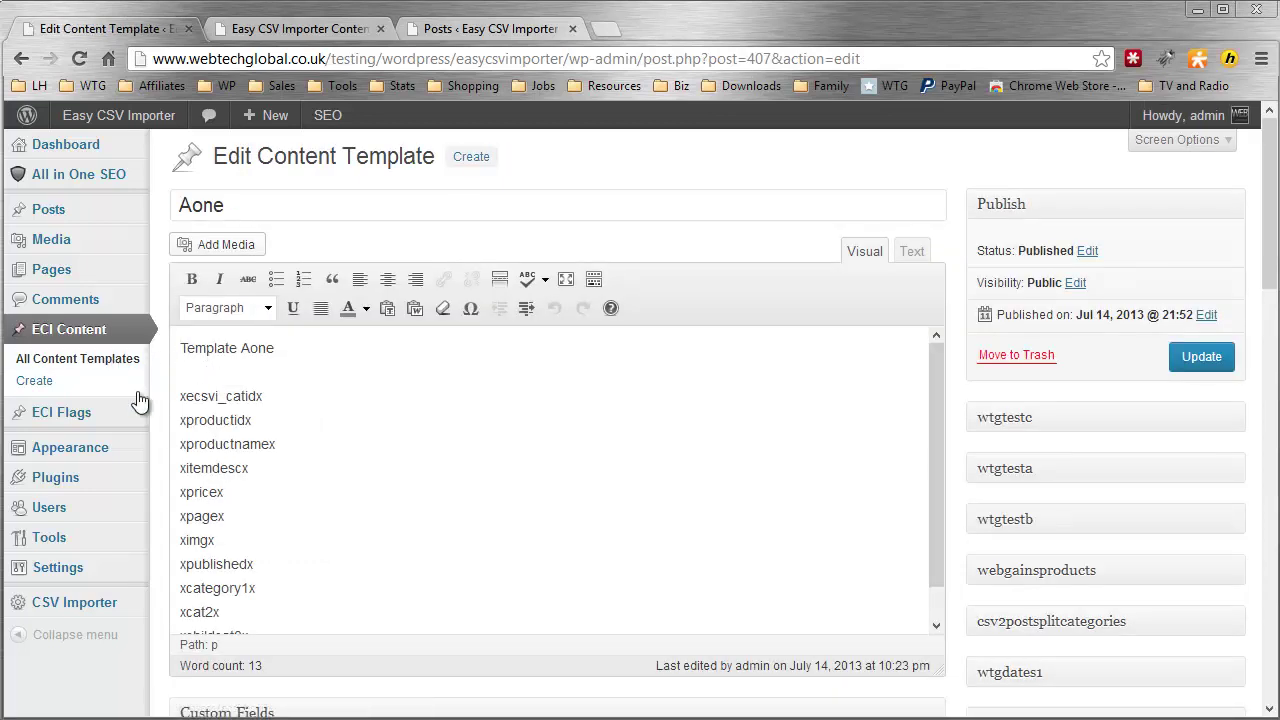
click(123, 360)
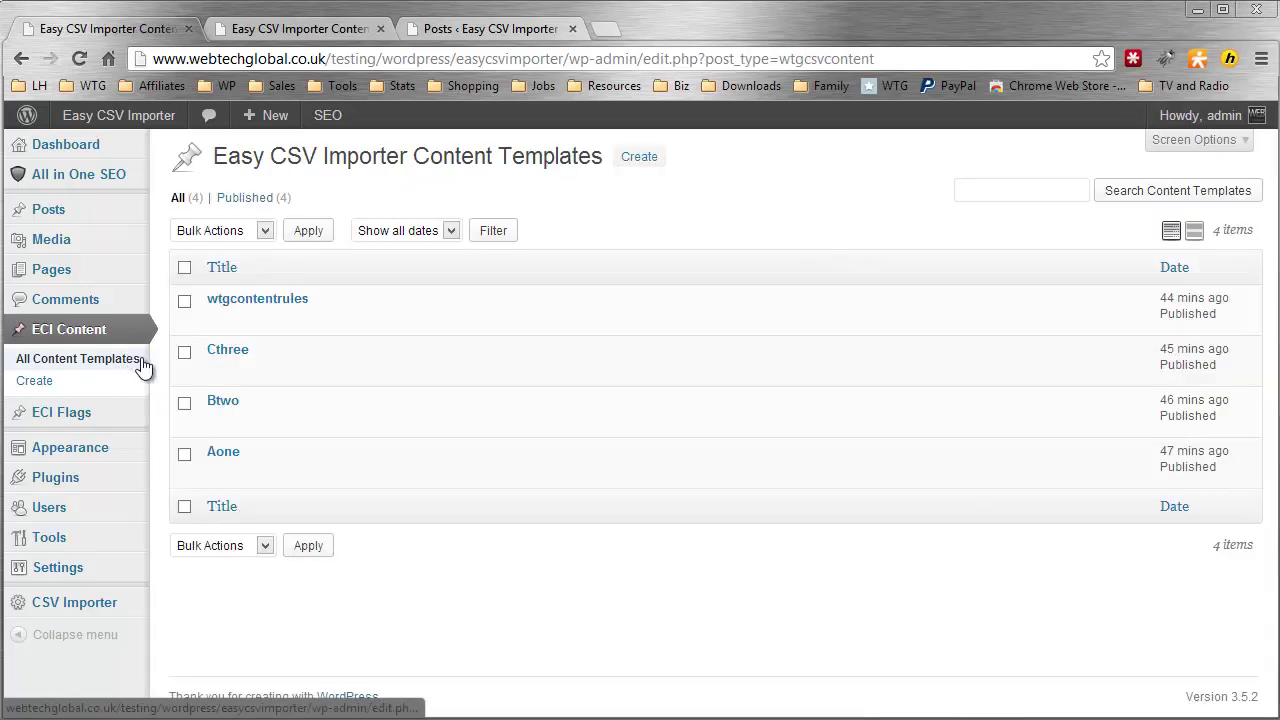
click(216, 424)
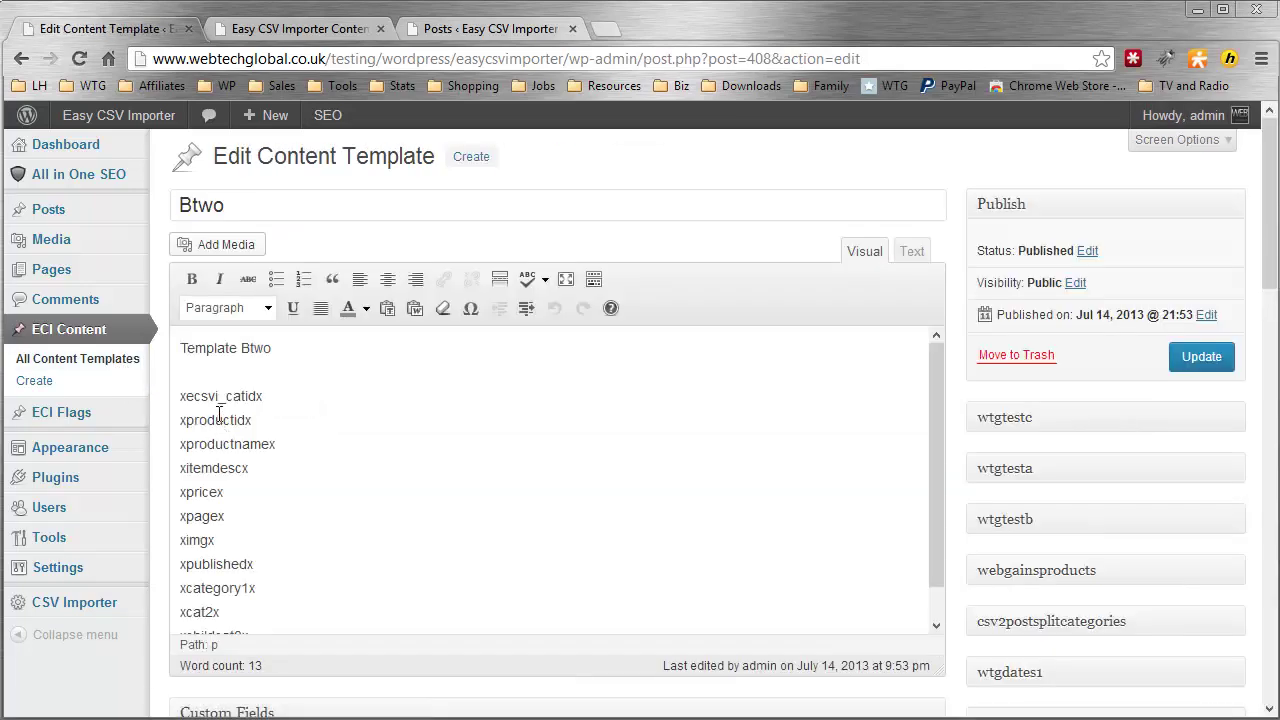
click(128, 364)
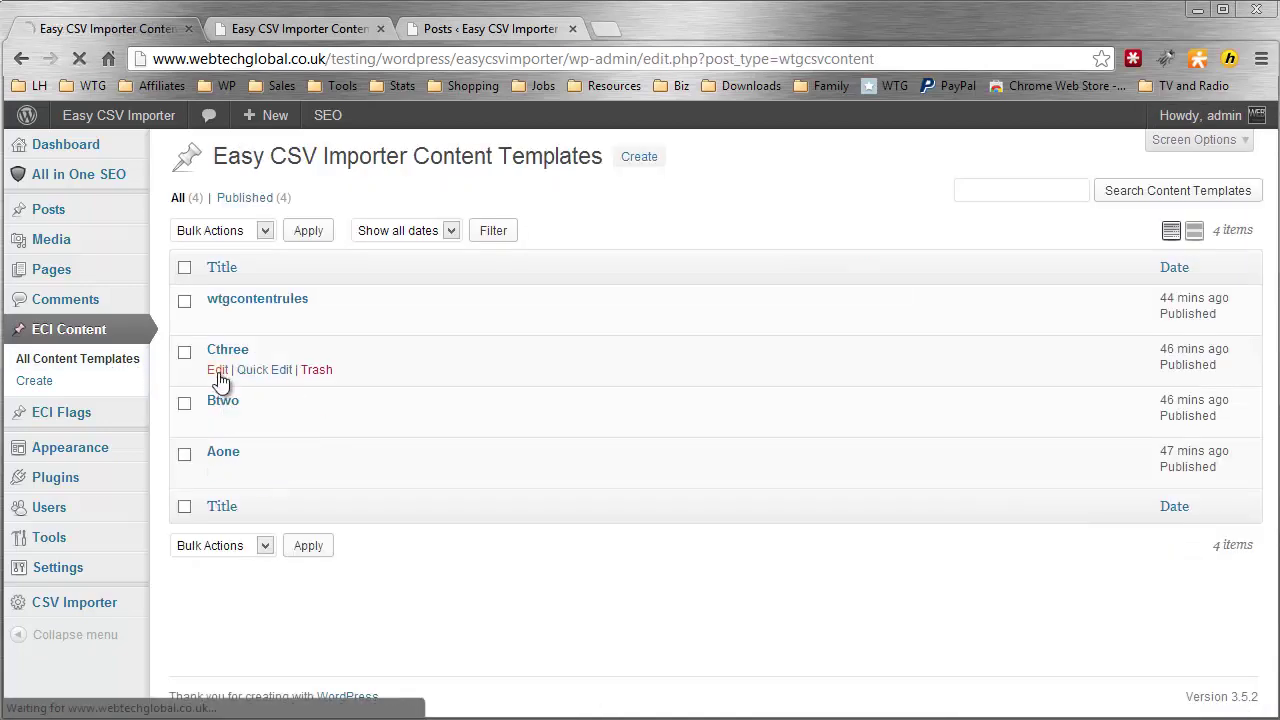
View the Cthree and wtgcontentrules content templates and return to the list of all content templates
click(218, 371)
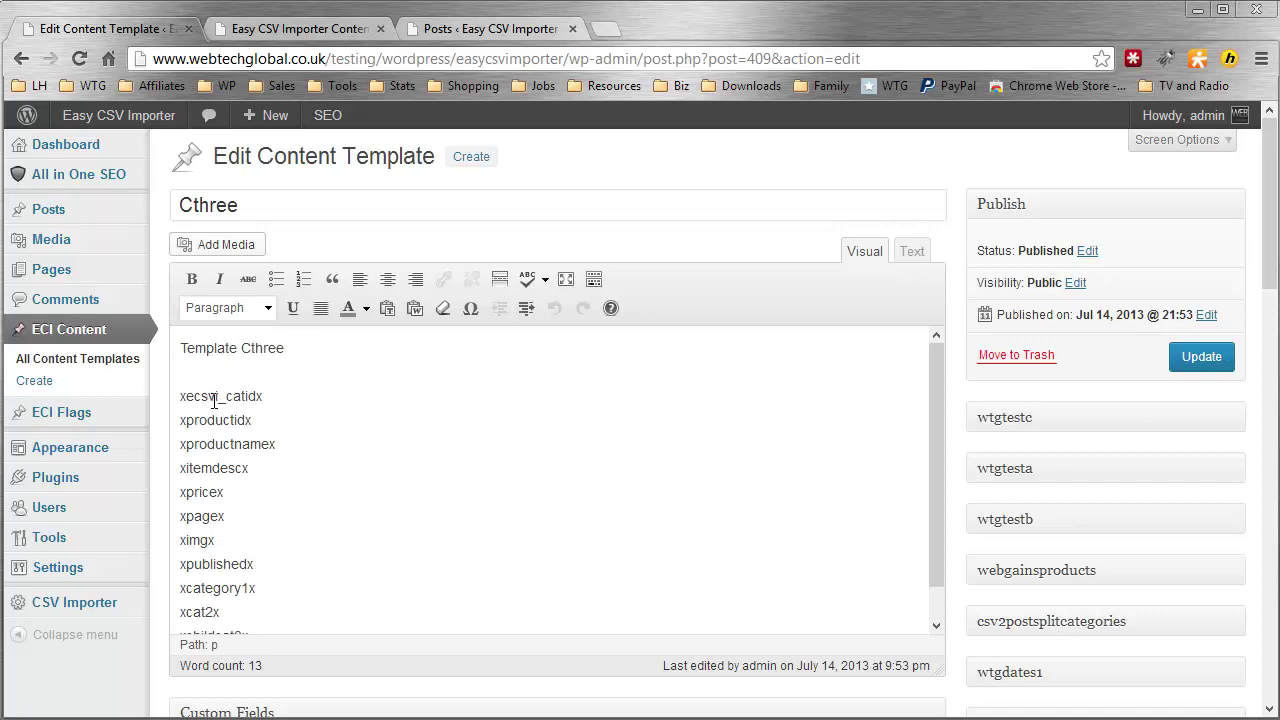
click(108, 370)
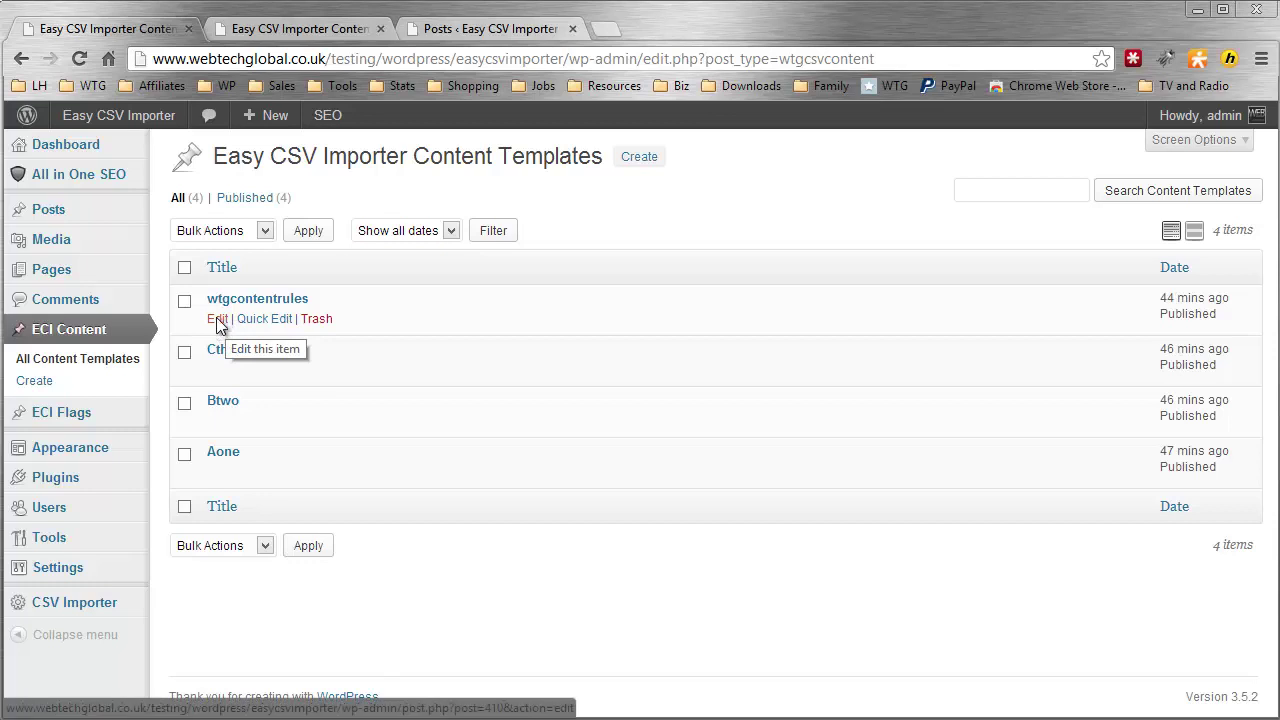
click(217, 319)
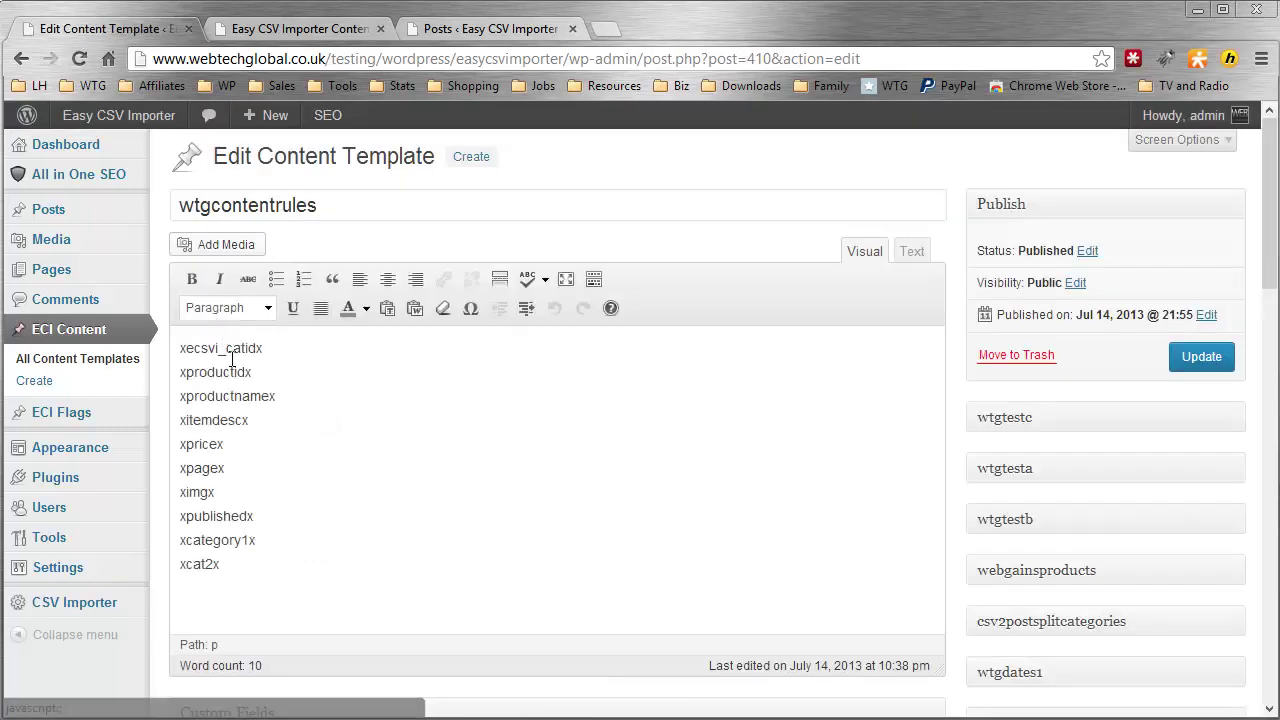
click(106, 362)
mouse_move(257, 375)
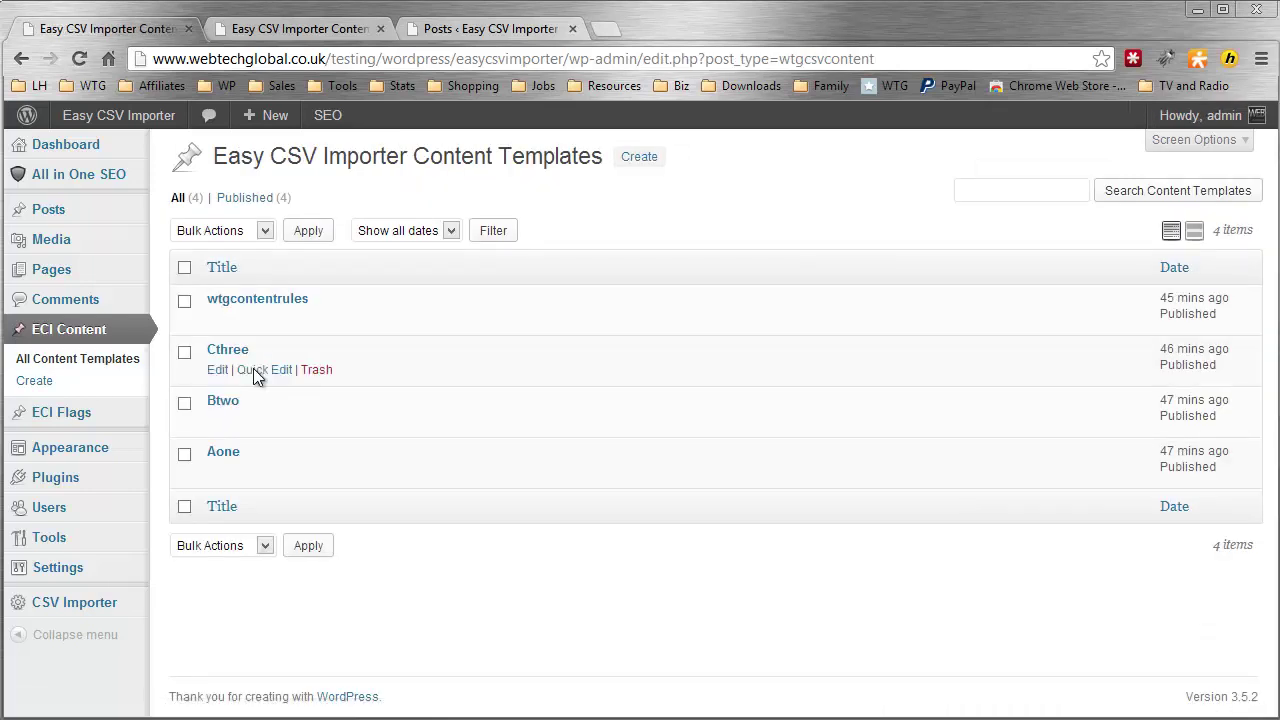
mouse_move(258, 400)
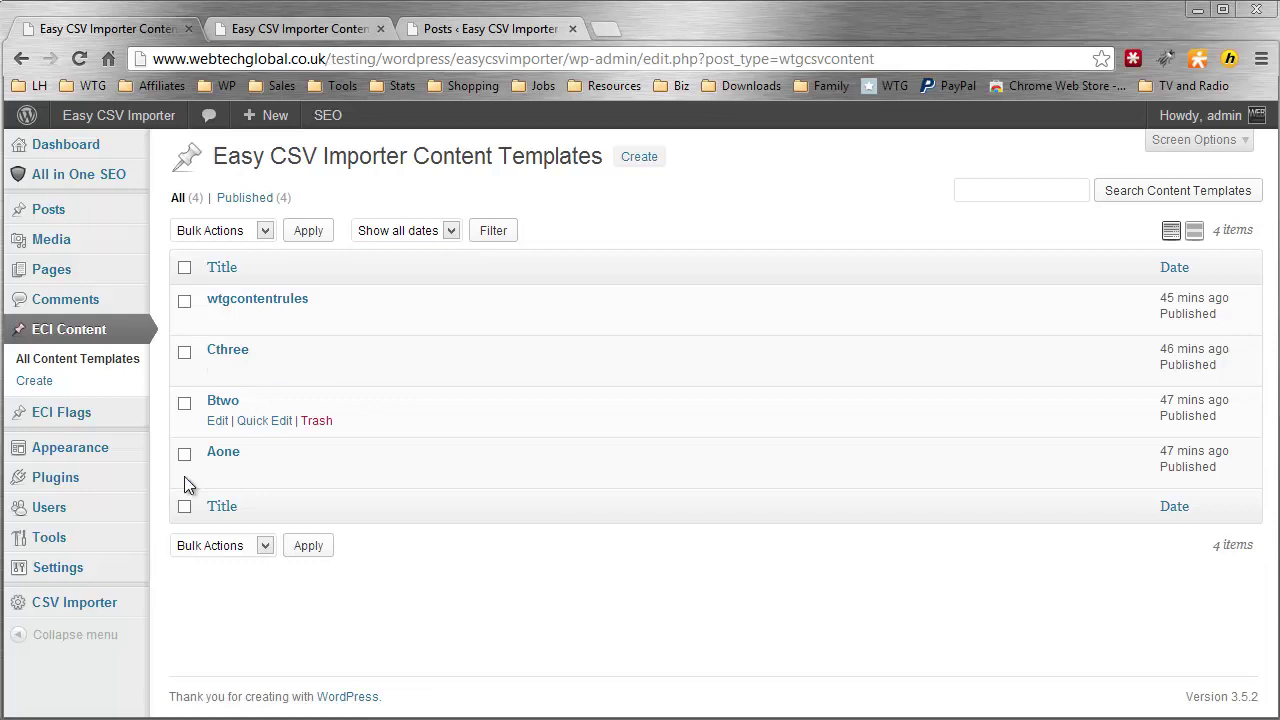
Open the wtgcontentrules project and examine the sample CSV file rows across to the category1, cat2 and childcat3 columns
mouse_move(94, 605)
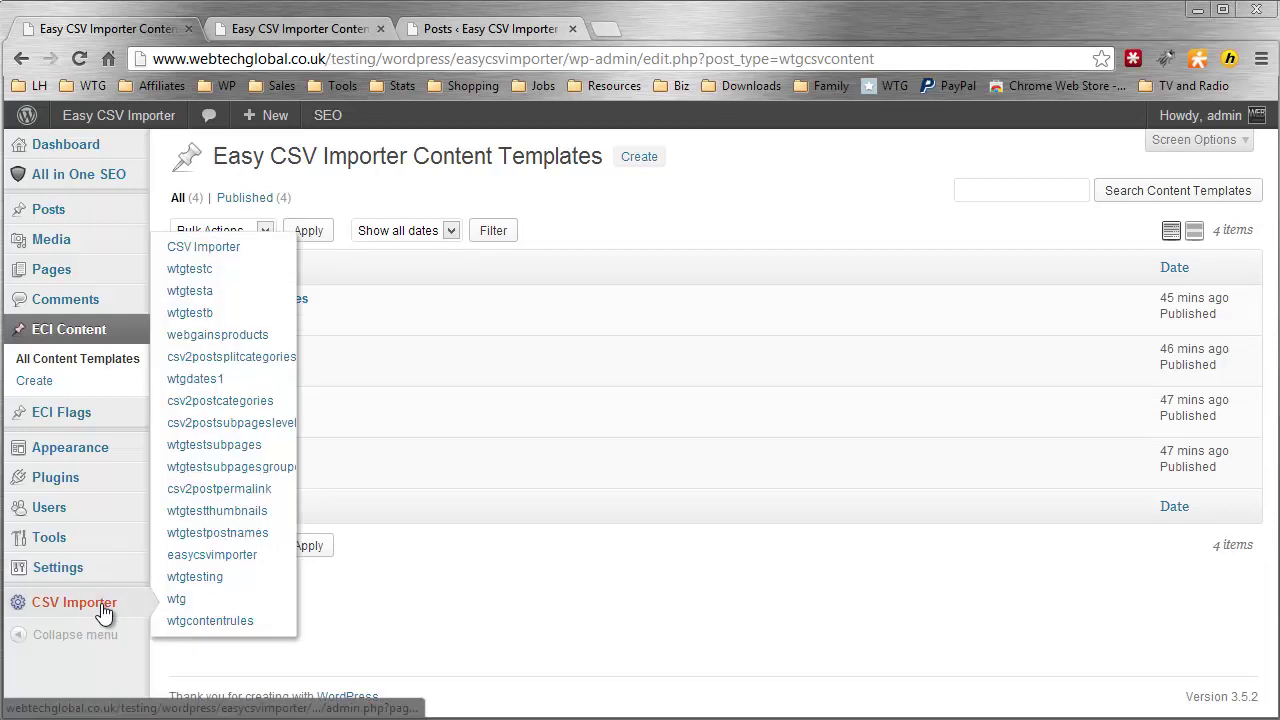
click(229, 630)
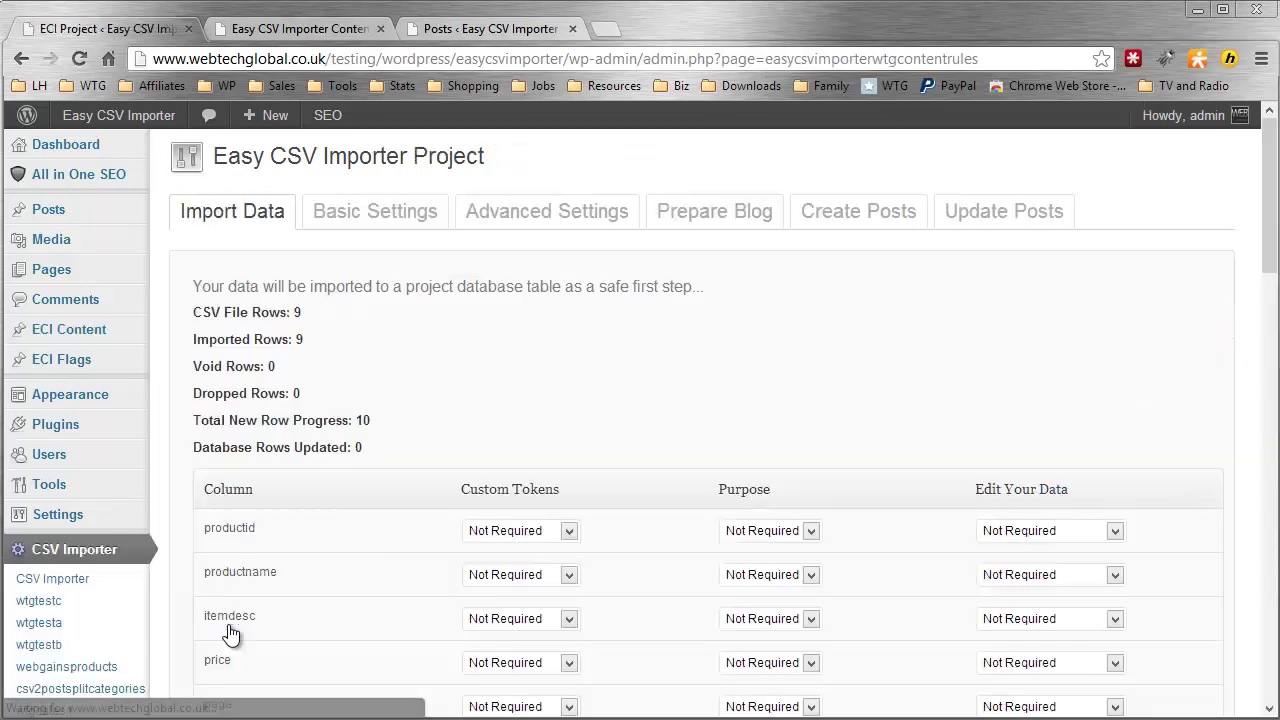
drag(1268, 200, 1273, 487)
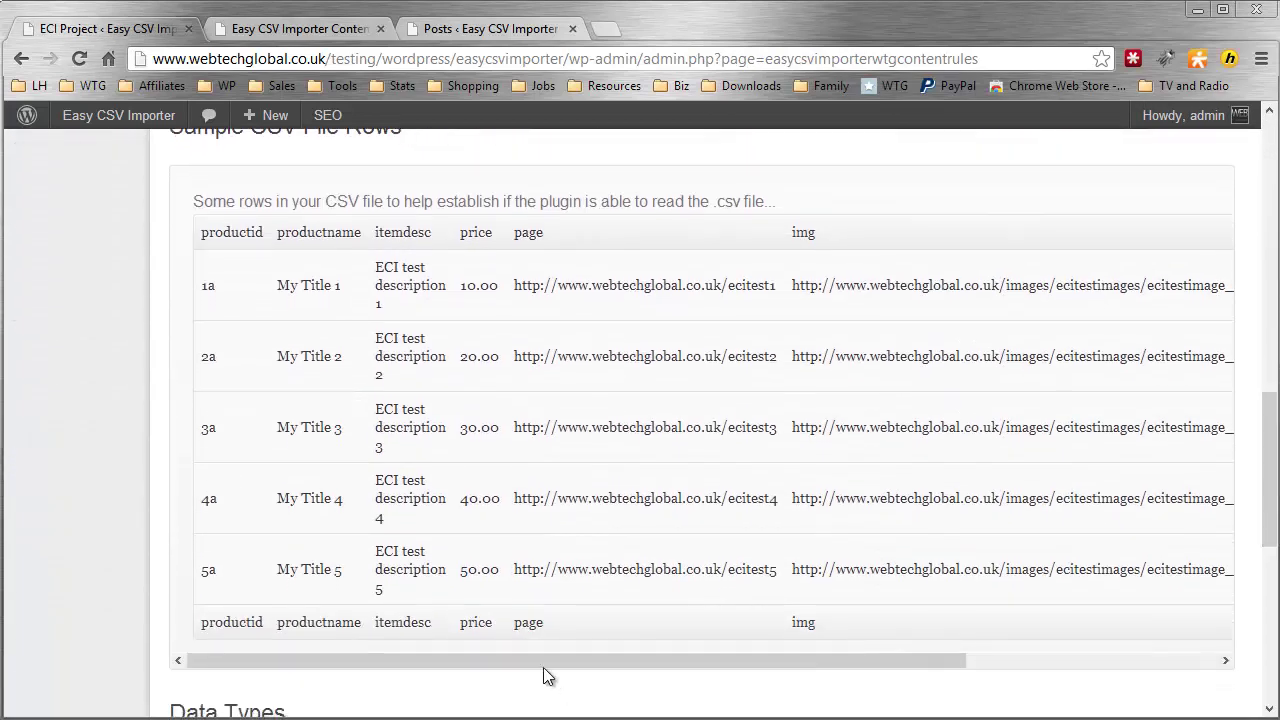
drag(543, 662, 864, 648)
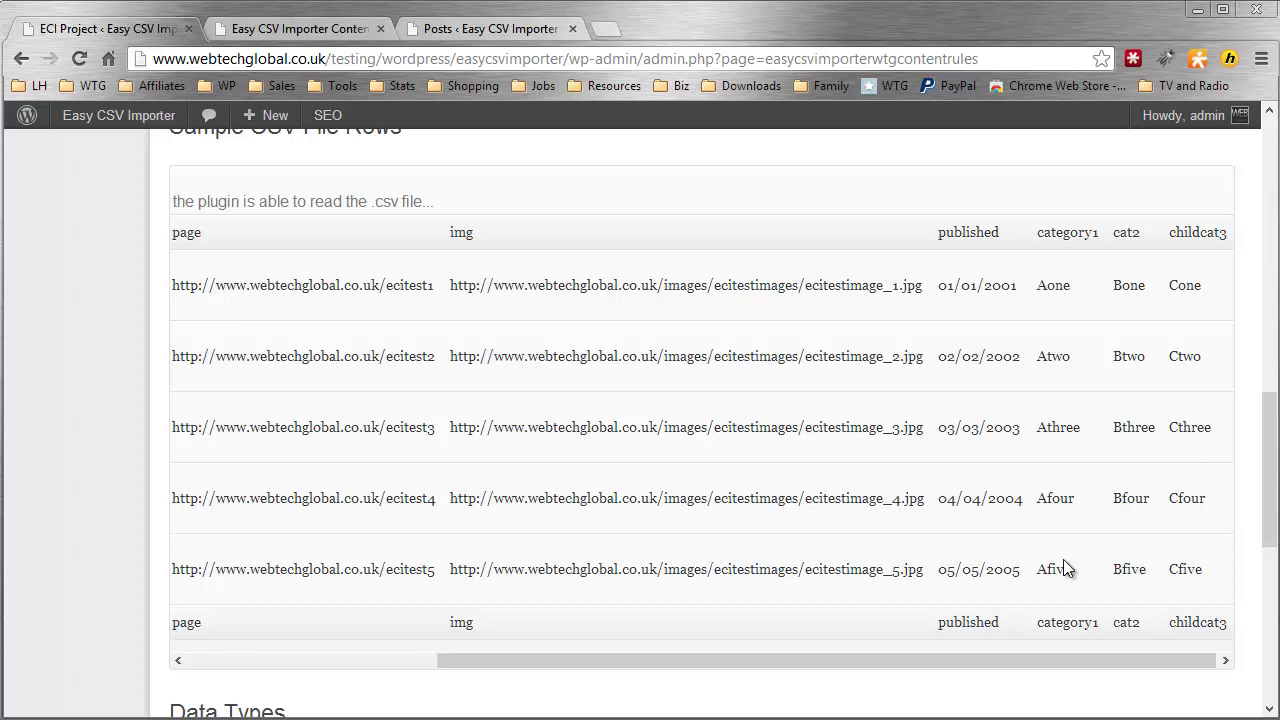
drag(1268, 455, 1256, 170)
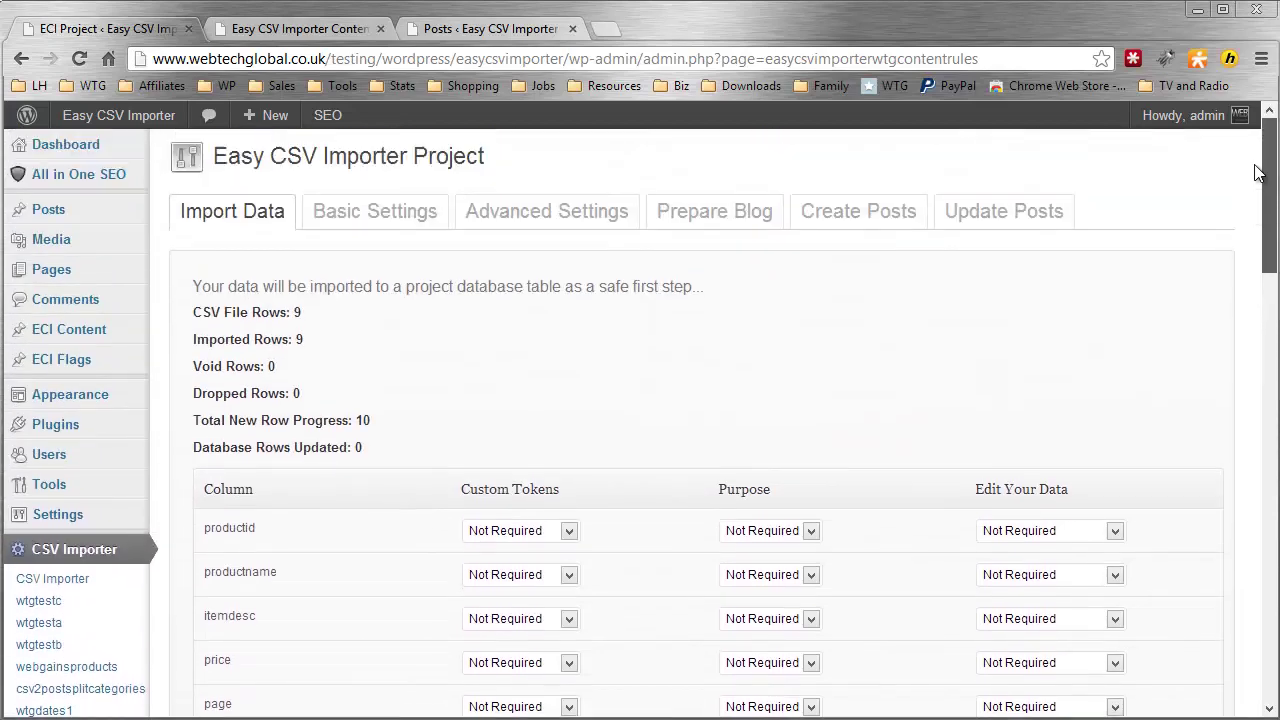
Review the content rules for category1, cat2 and childcat3 in the project's advanced settings and submit the advanced settings
click(550, 214)
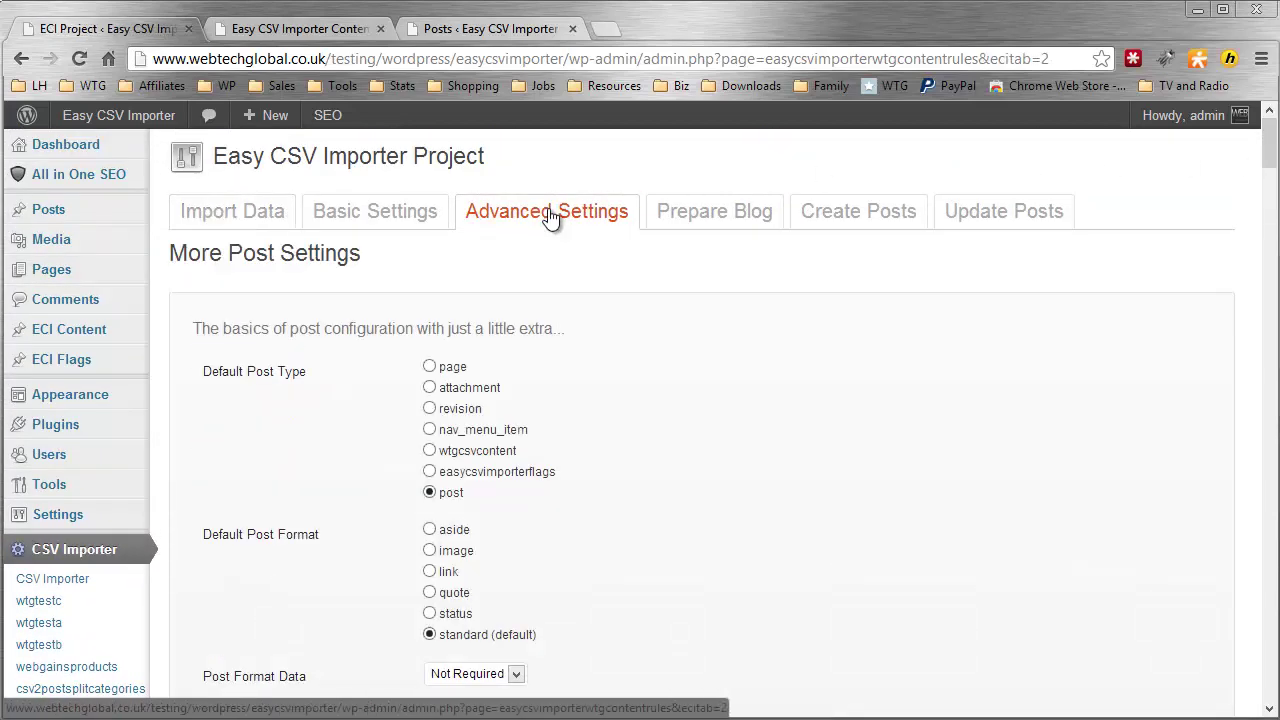
scroll(545, 235, down, 4)
scroll(545, 240, down, 5)
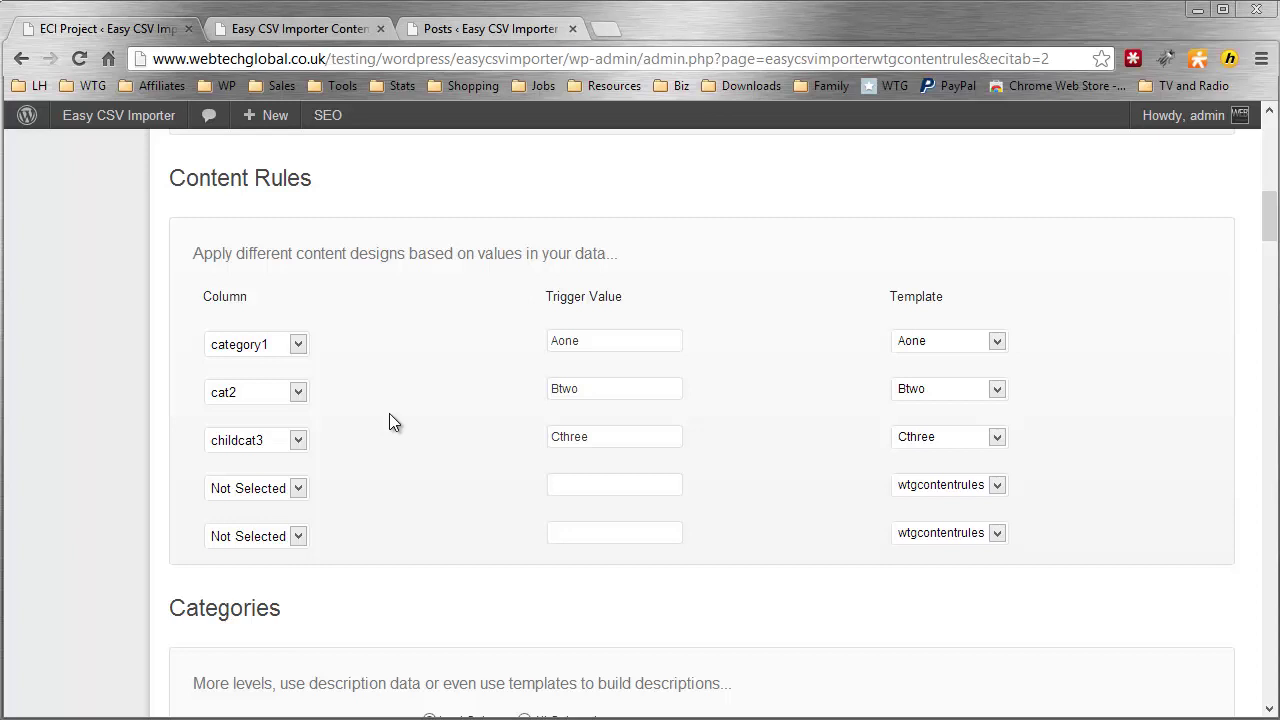
click(624, 341)
drag(1268, 215, 1194, 689)
click(221, 617)
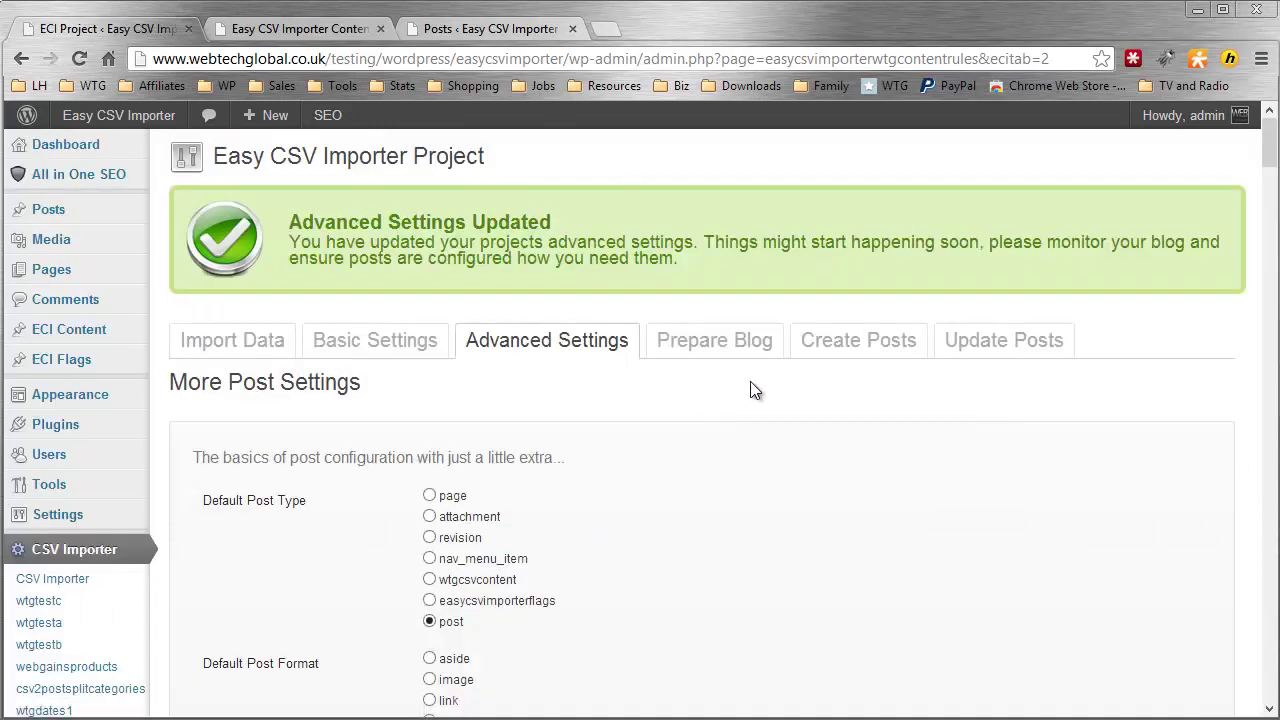
Undo all posts of the project and return to its post creation page
click(866, 343)
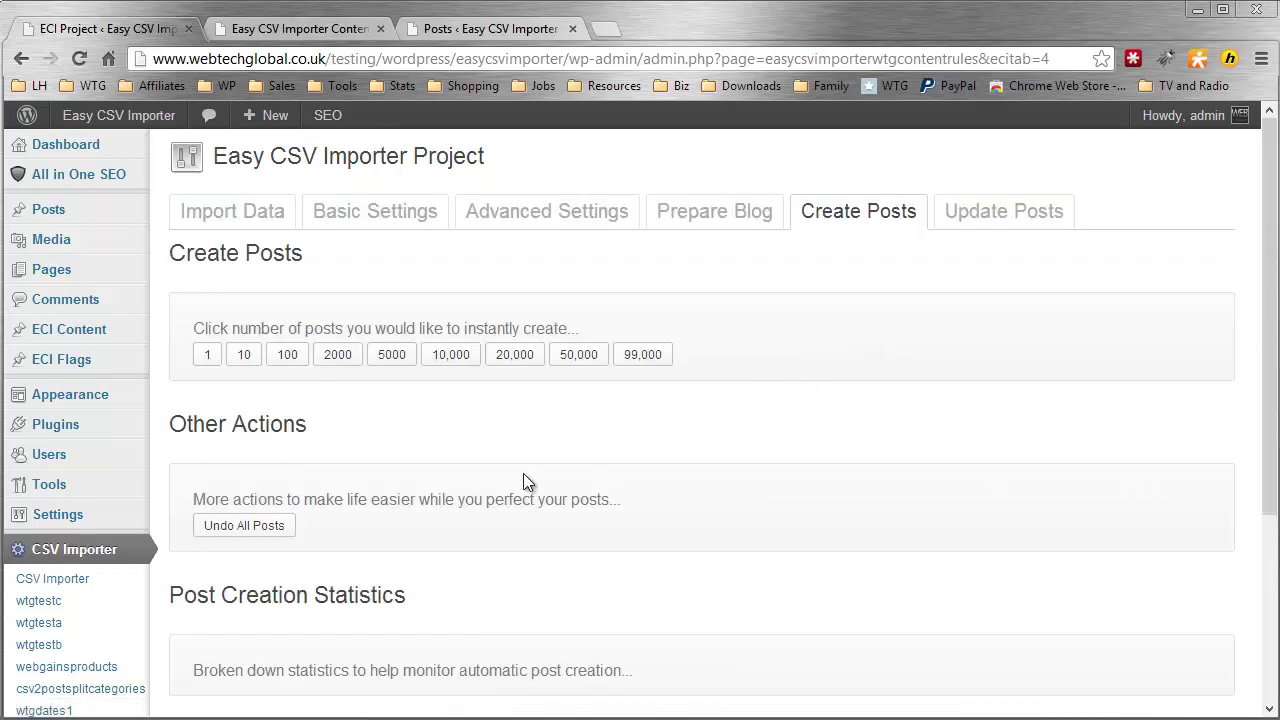
click(265, 530)
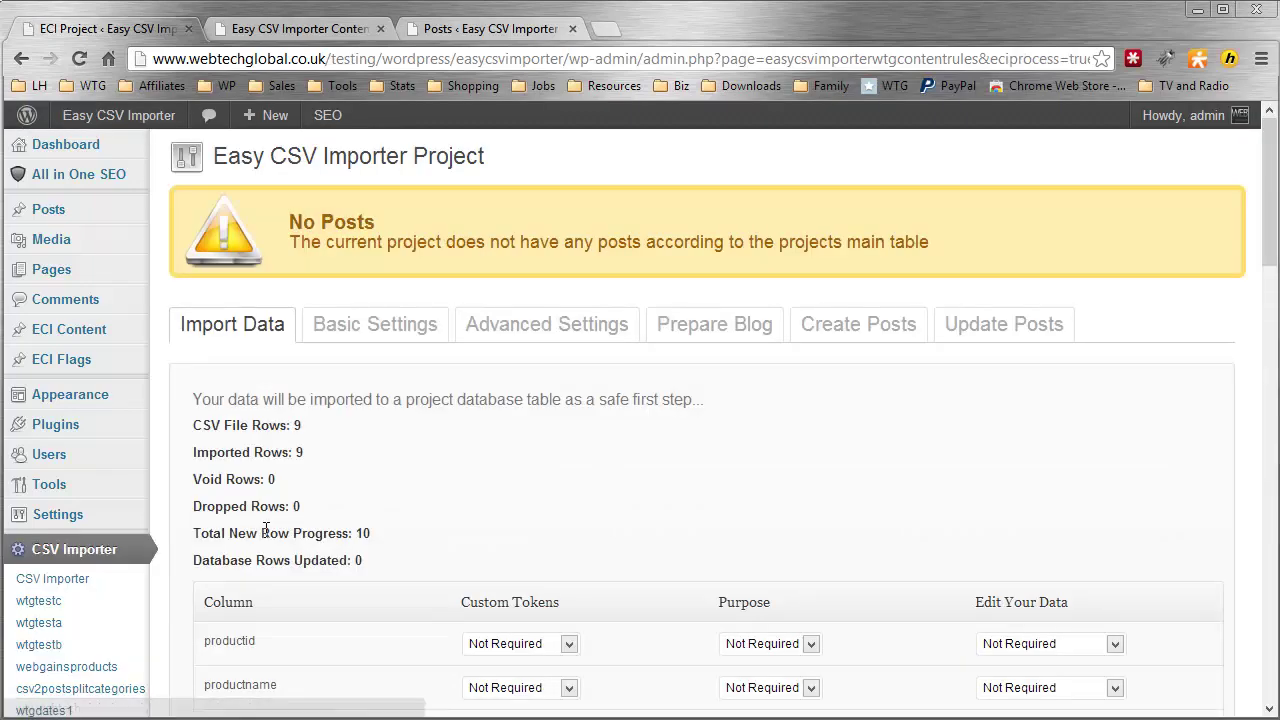
click(866, 338)
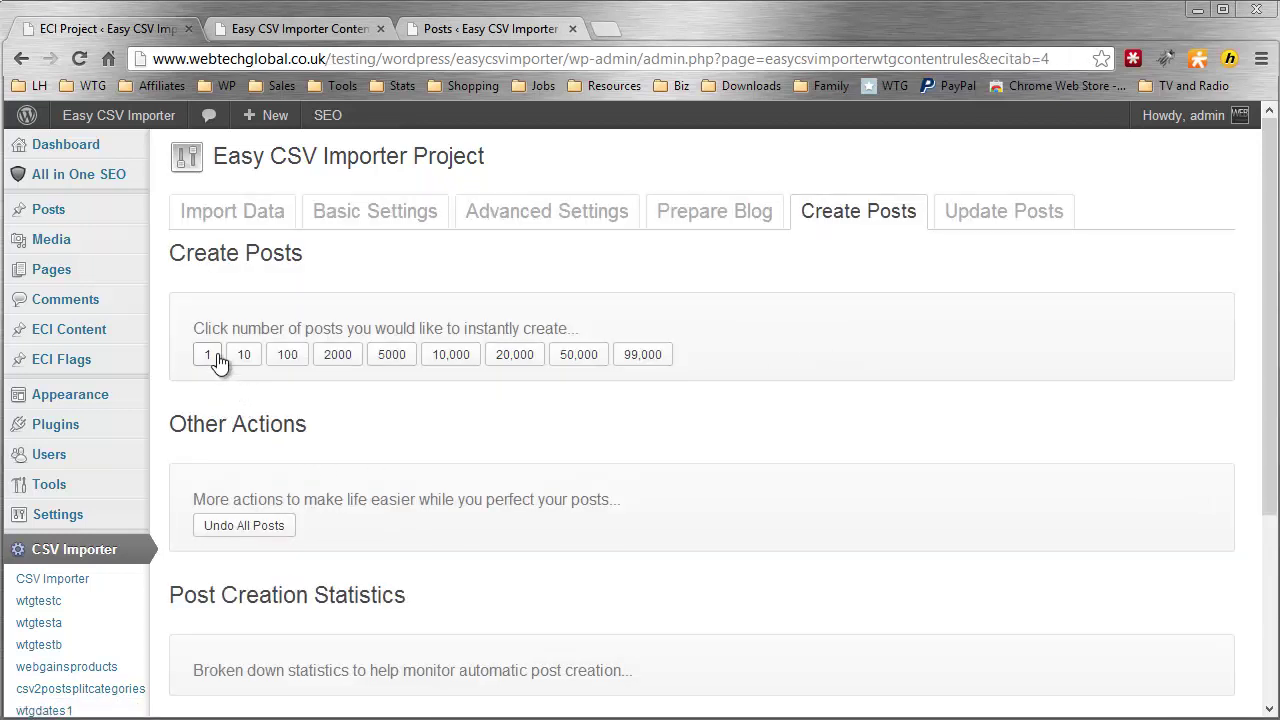
Check the site's list of all posts for existing posts
click(309, 28)
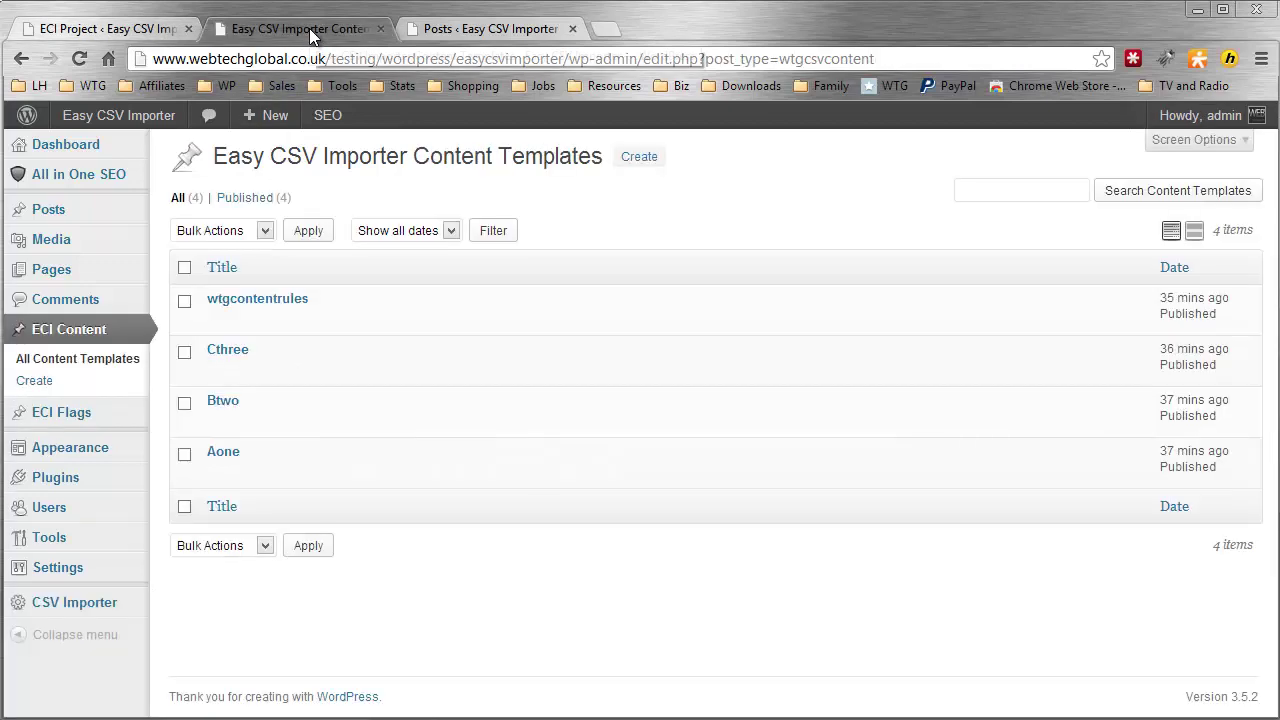
click(452, 28)
click(88, 243)
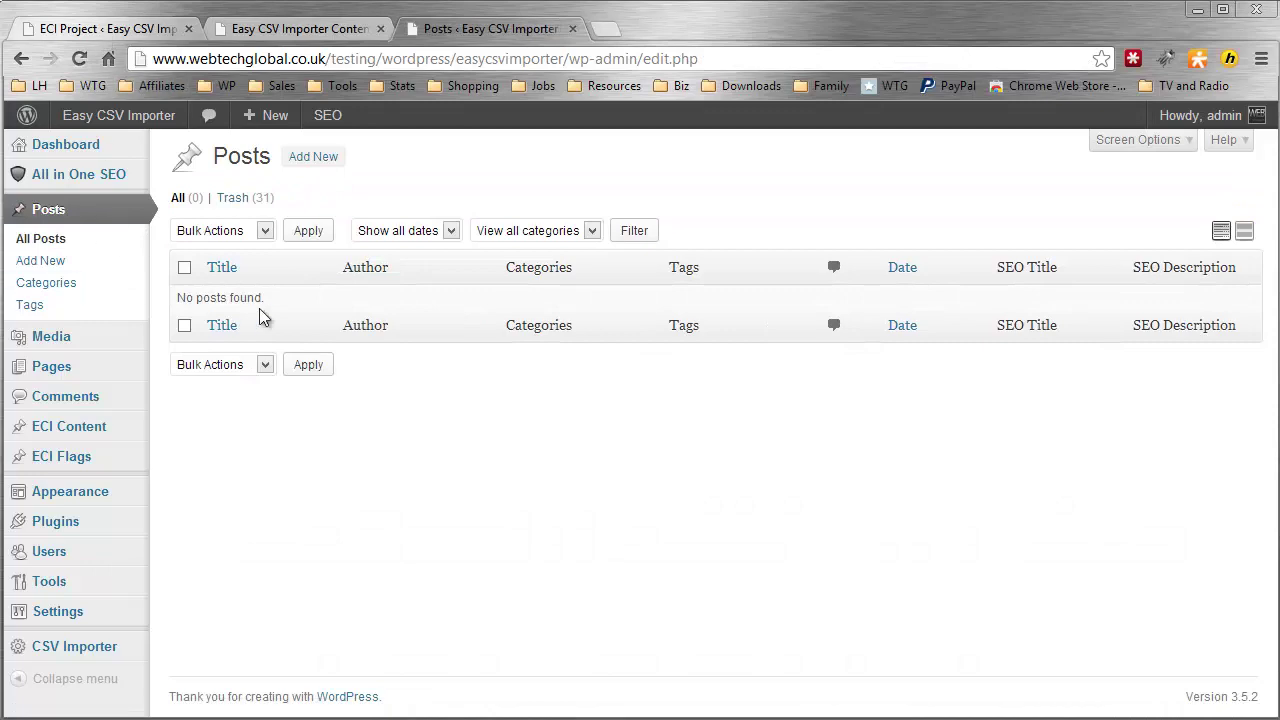
Return to the project's post creation page and instantly create 1 post
click(138, 28)
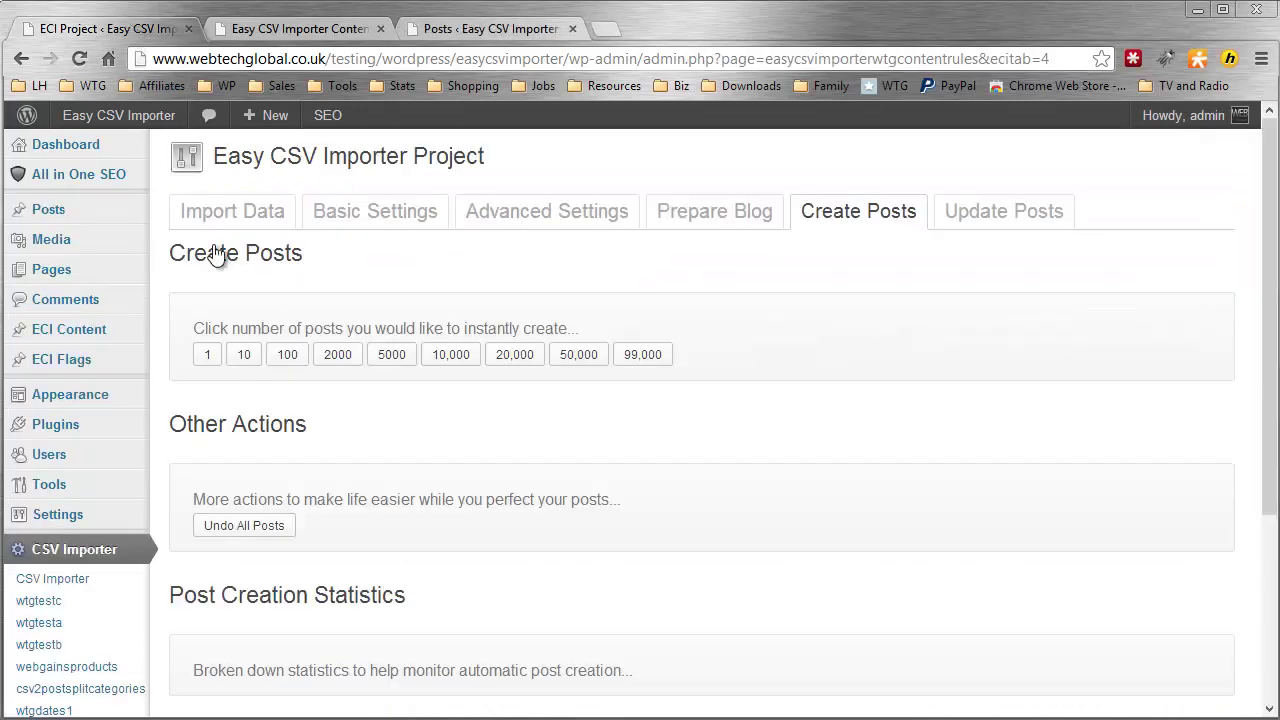
click(207, 356)
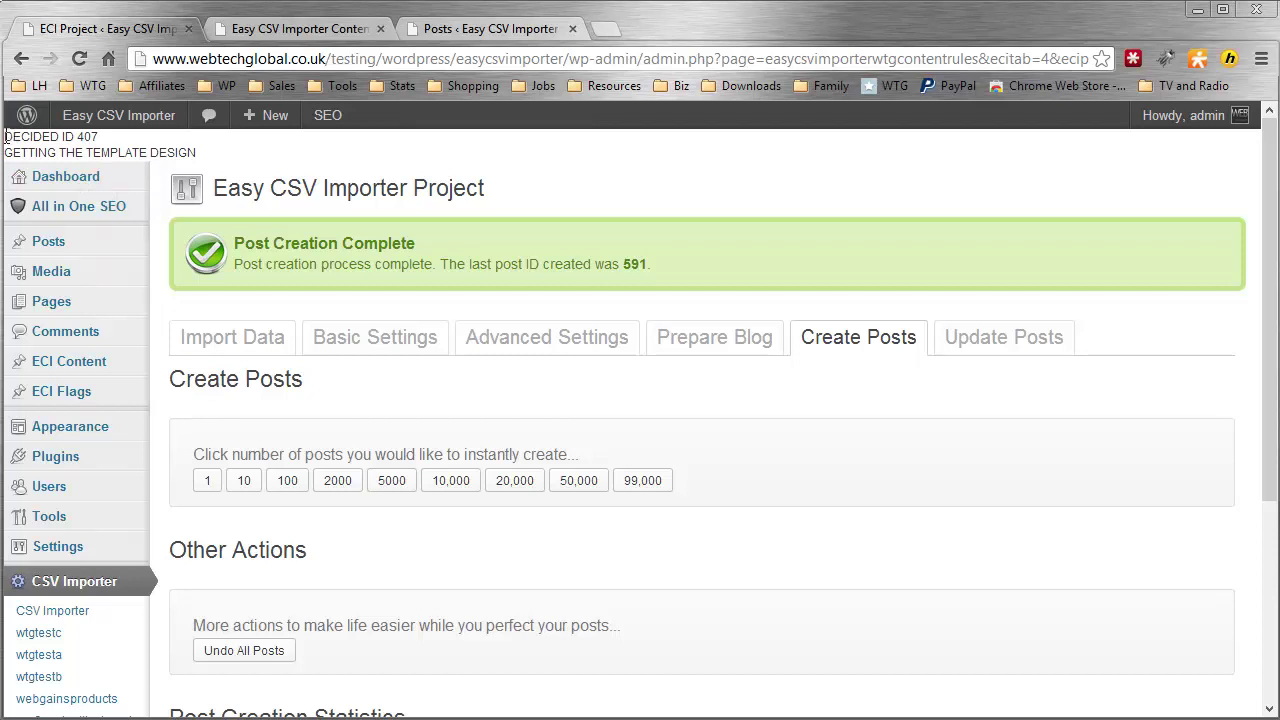
Check the template ID reported for the created post and open the Aone content template for editing
drag(7, 137, 218, 149)
click(230, 146)
click(298, 30)
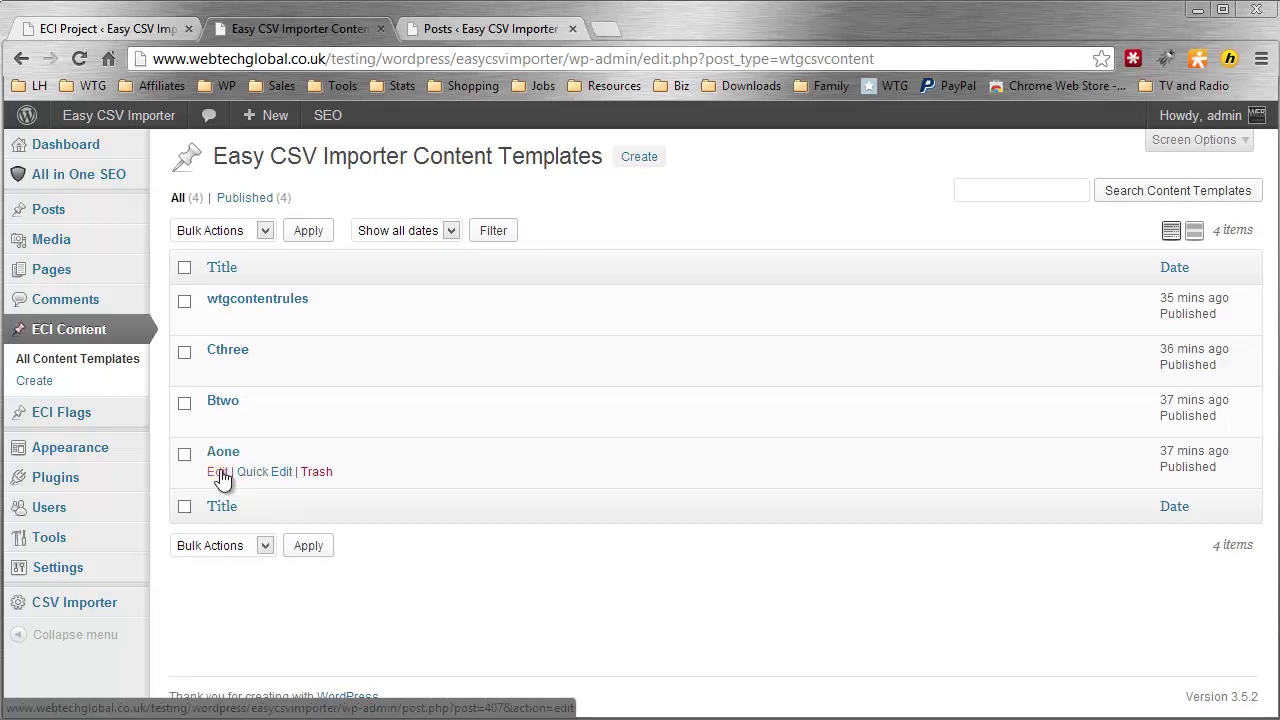
click(221, 479)
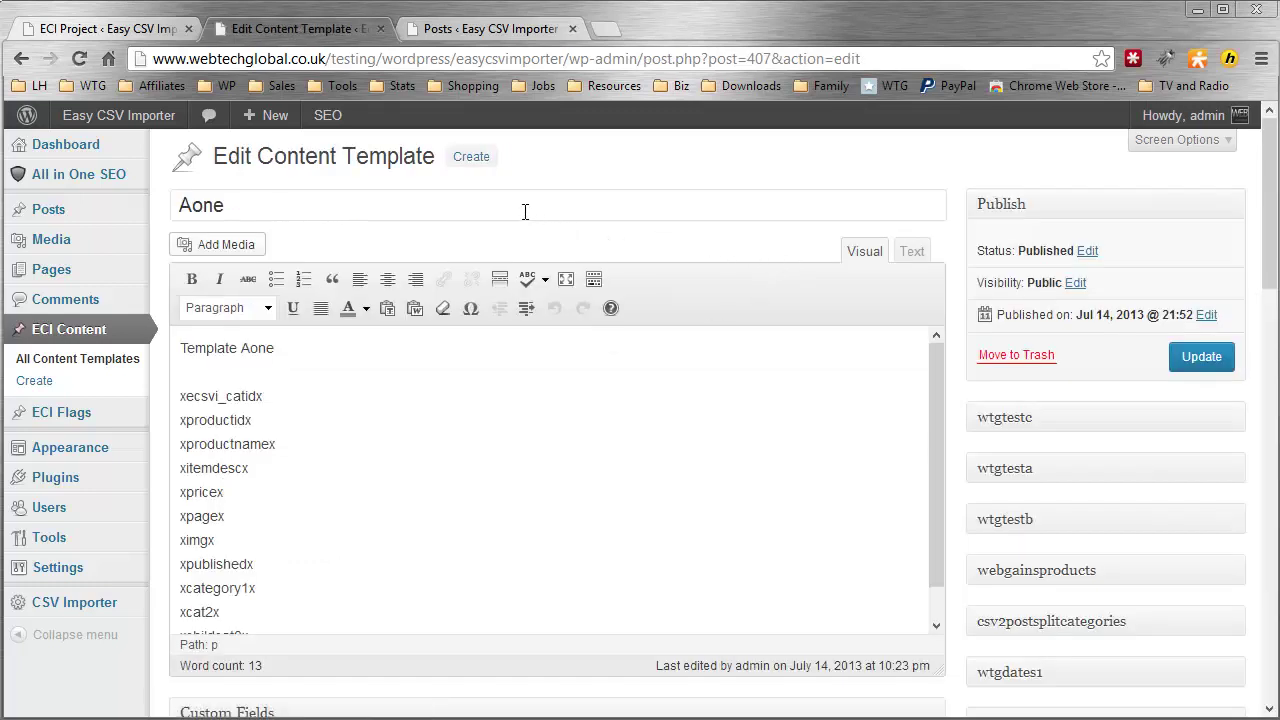
Look through the Aone template's screen options and content tokens, and return to the list of content templates
click(1188, 145)
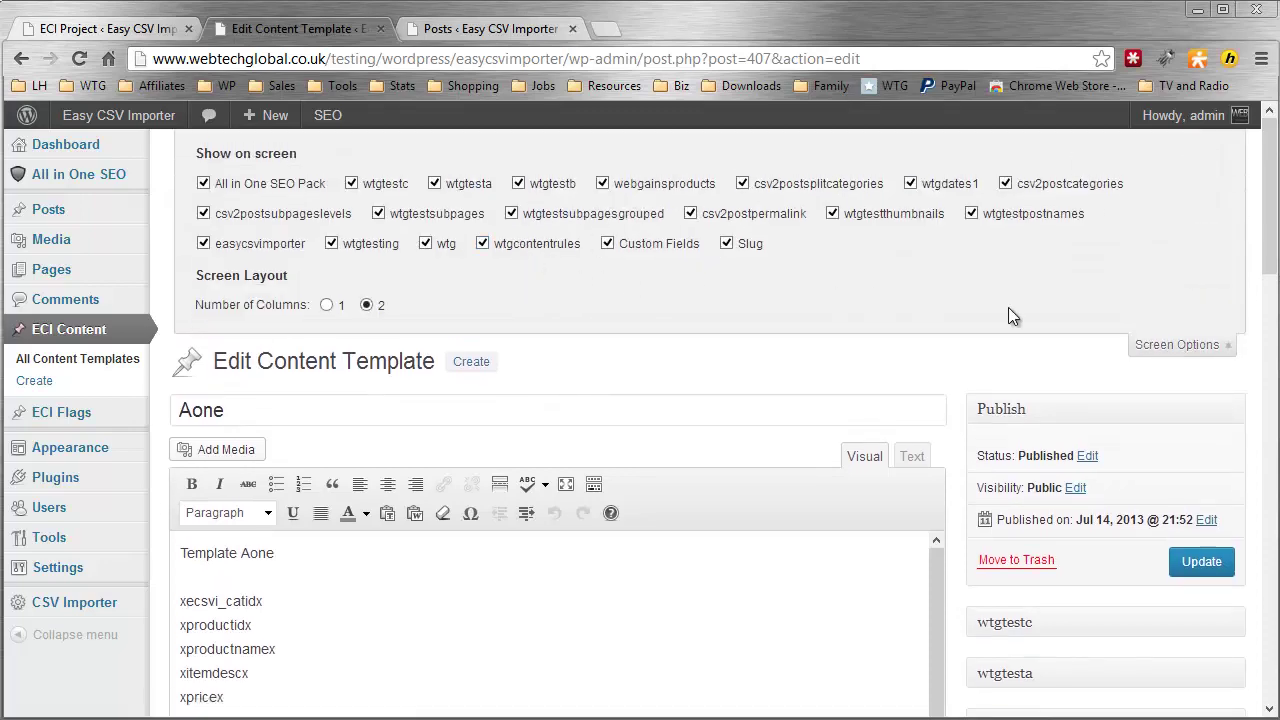
click(1170, 345)
scroll(932, 265, down, 2)
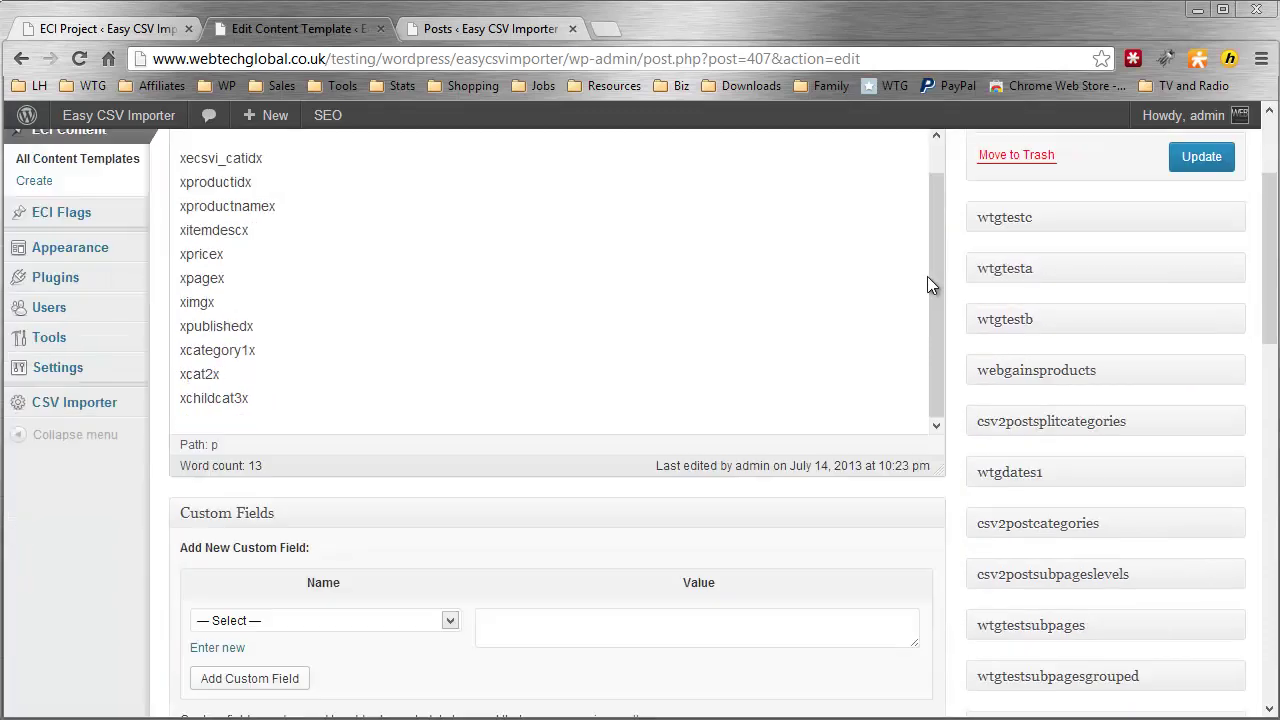
scroll(930, 285, down, 2)
scroll(959, 335, up, 4)
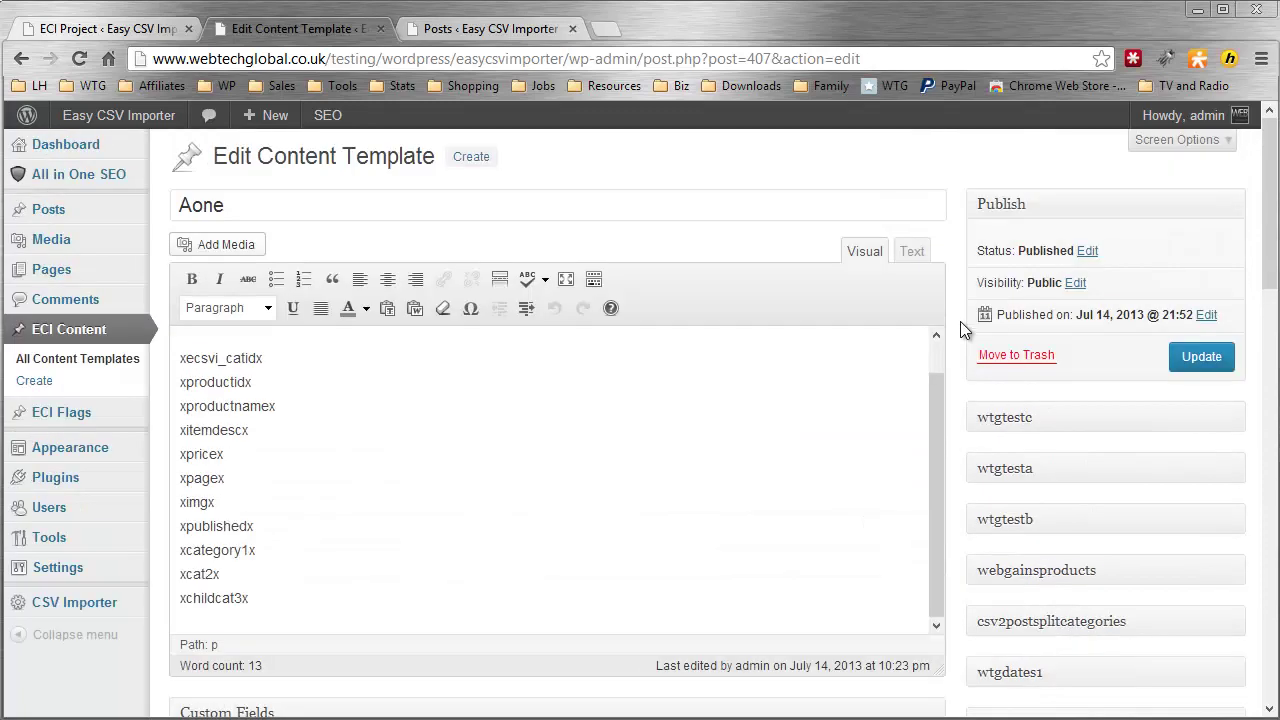
click(100, 366)
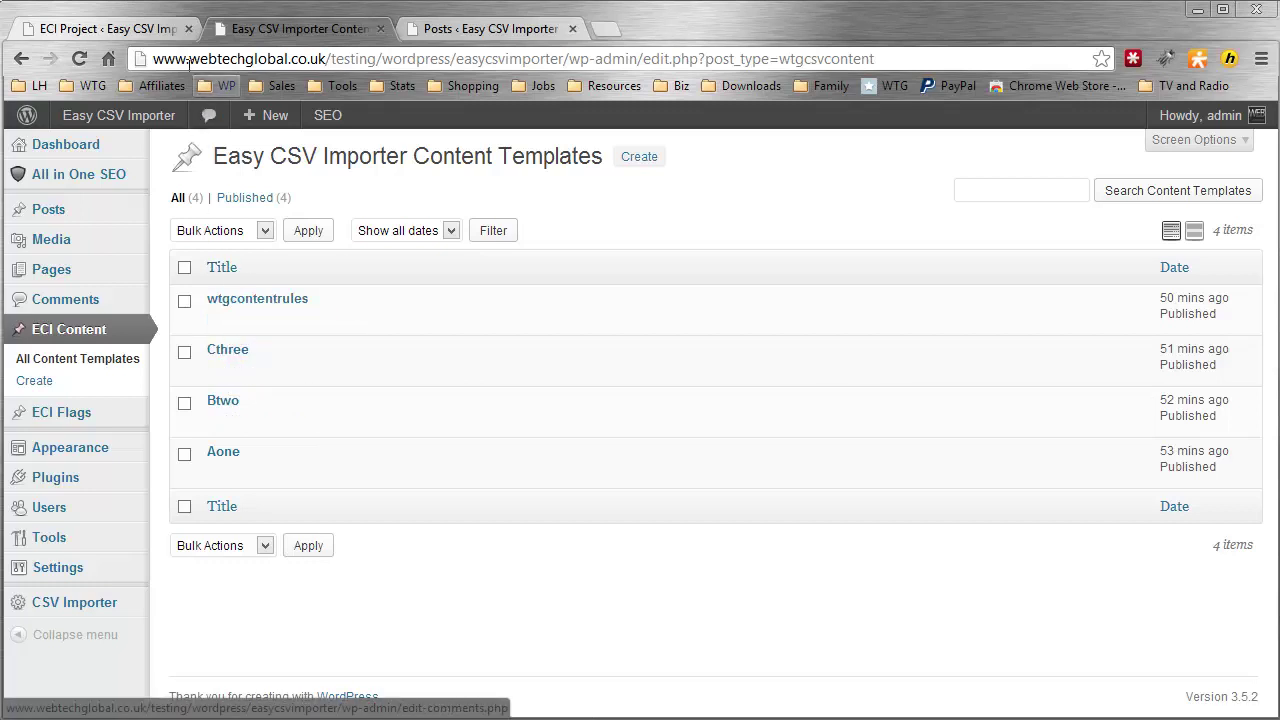
Return to the project's post creation page and instantly create six more posts, one at a time
click(113, 29)
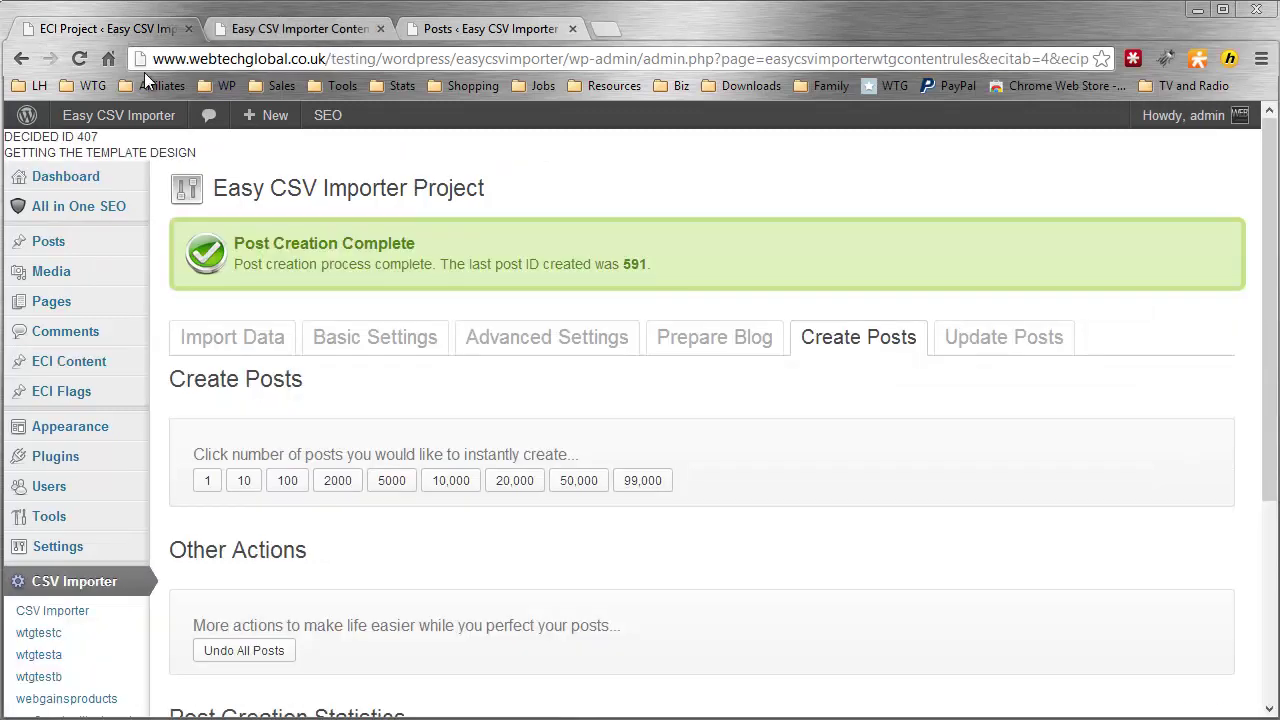
click(211, 481)
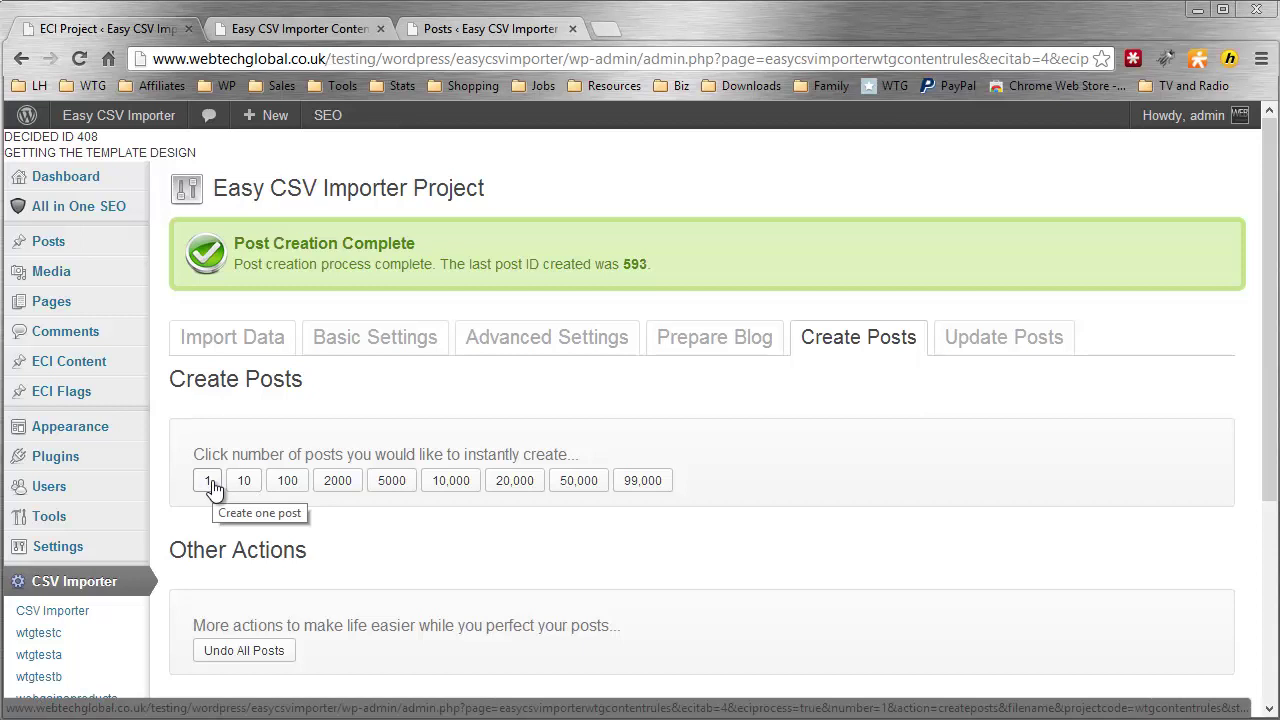
click(212, 481)
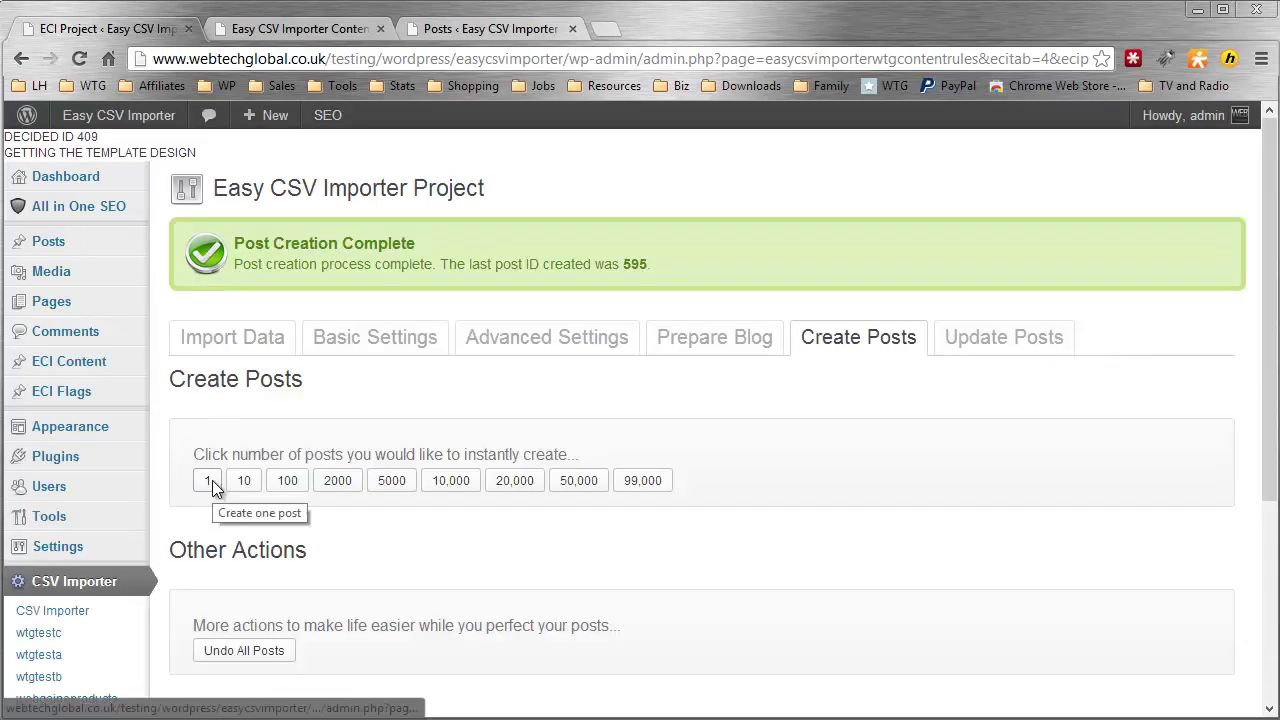
click(212, 481)
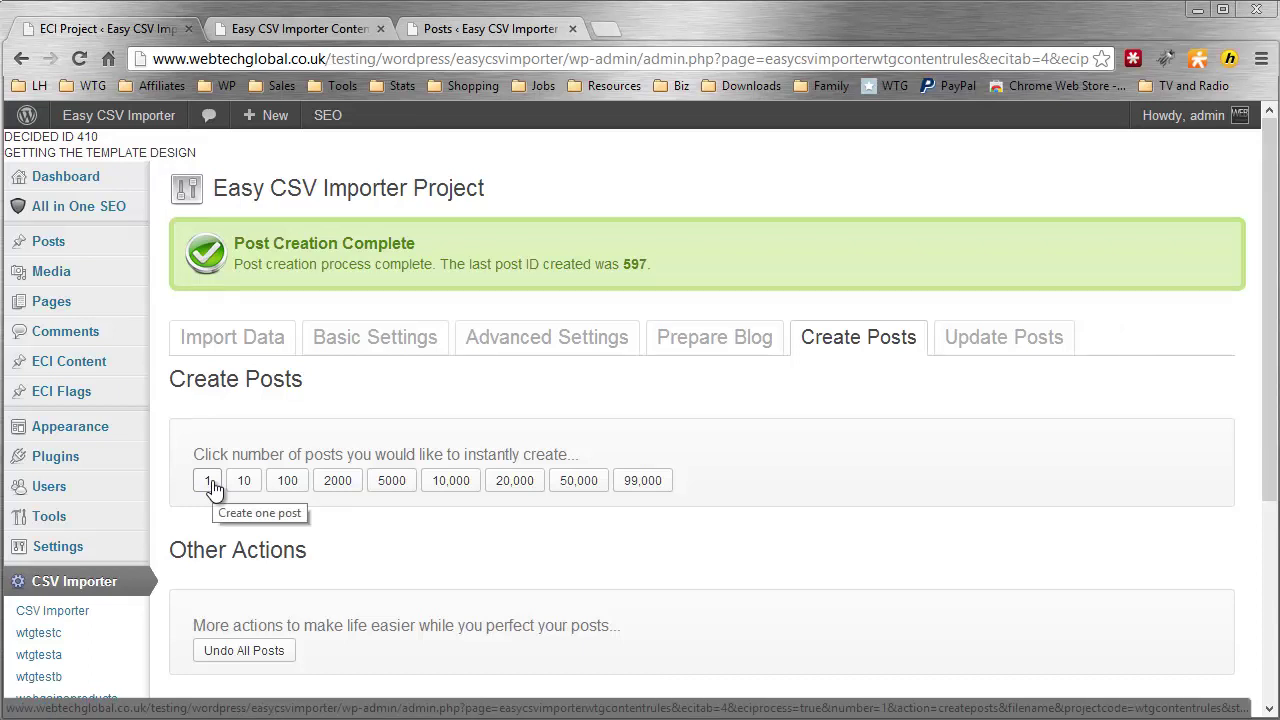
click(212, 481)
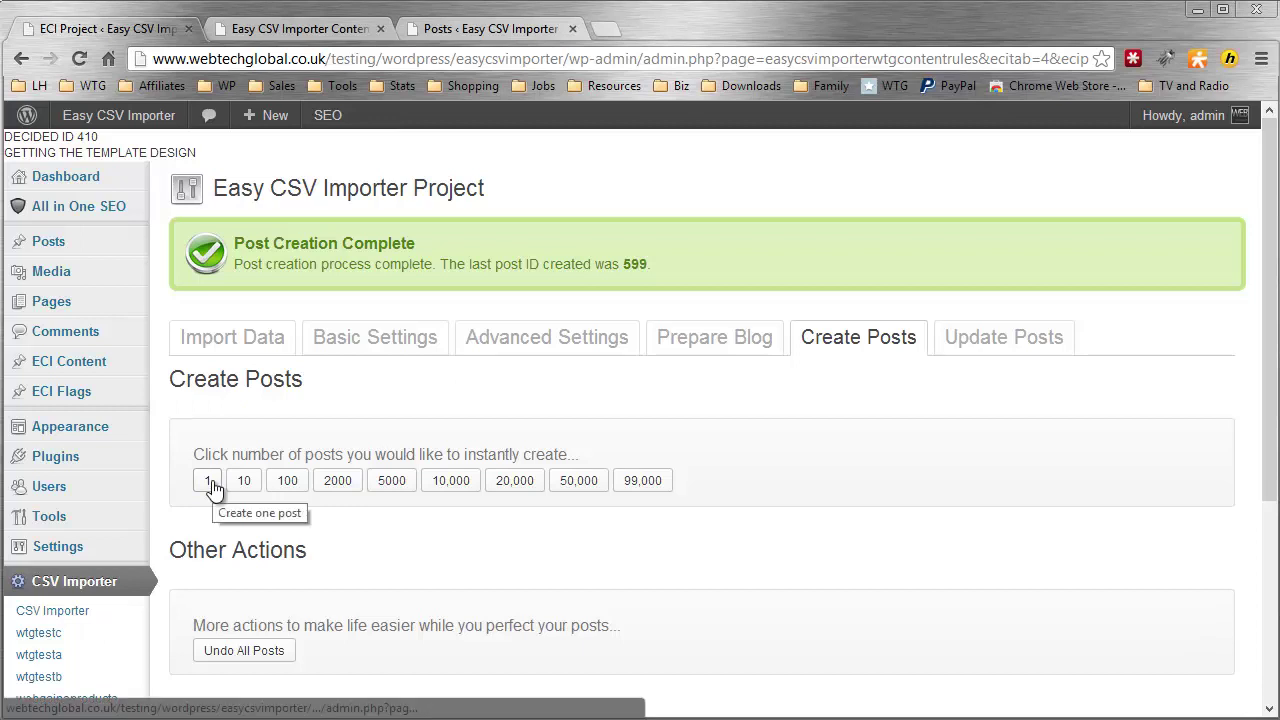
click(212, 481)
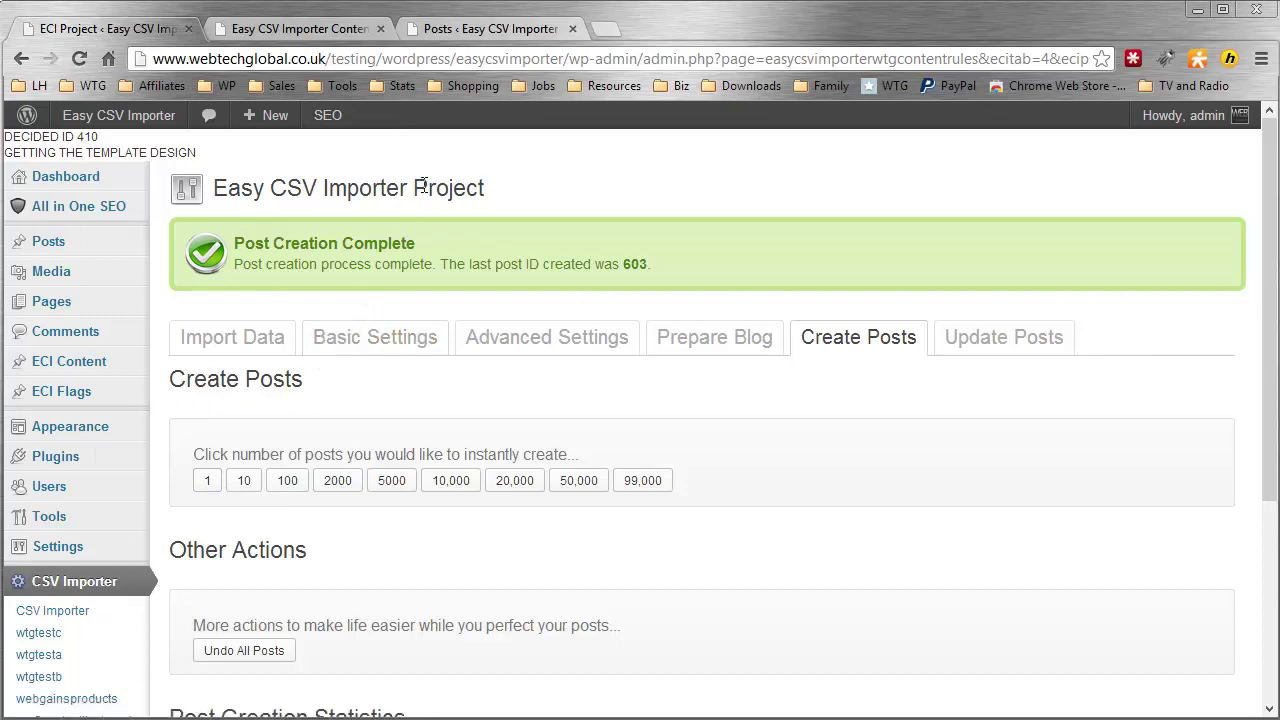
Refresh the list of all posts and open "My Title 1 from £10.00" to check which content template it uses
click(458, 33)
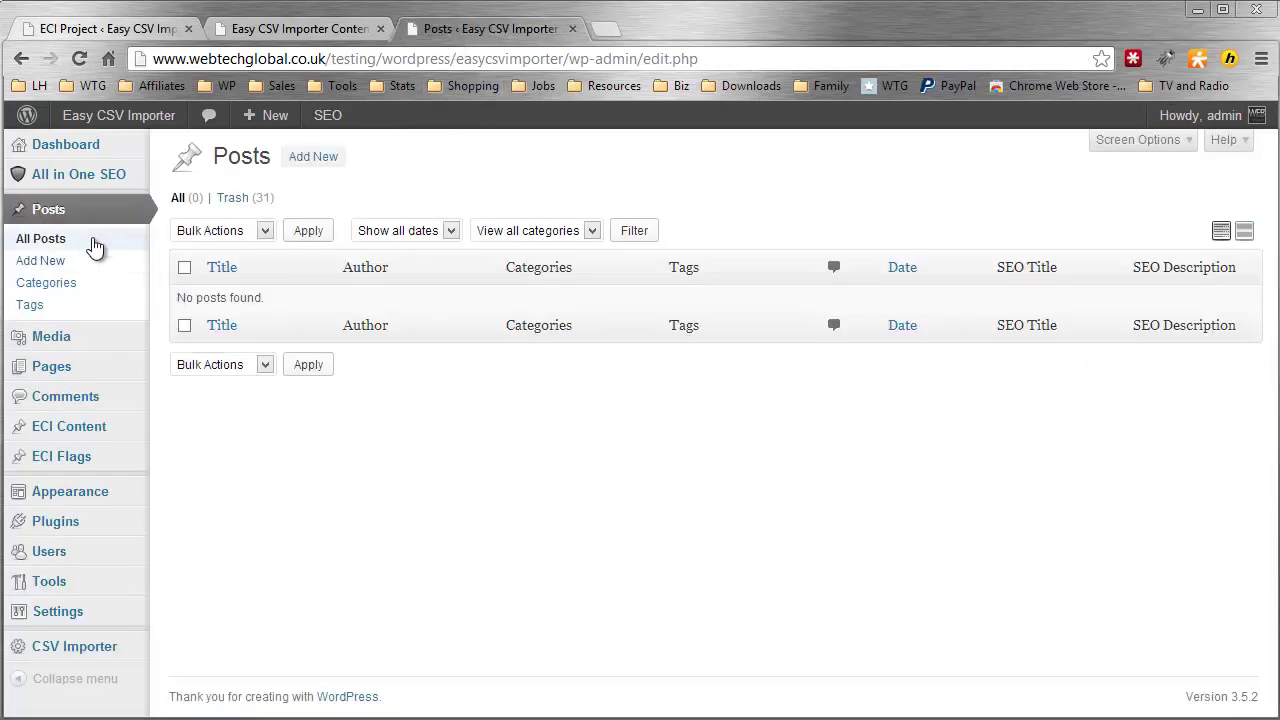
click(92, 242)
scroll(190, 300, down, 3)
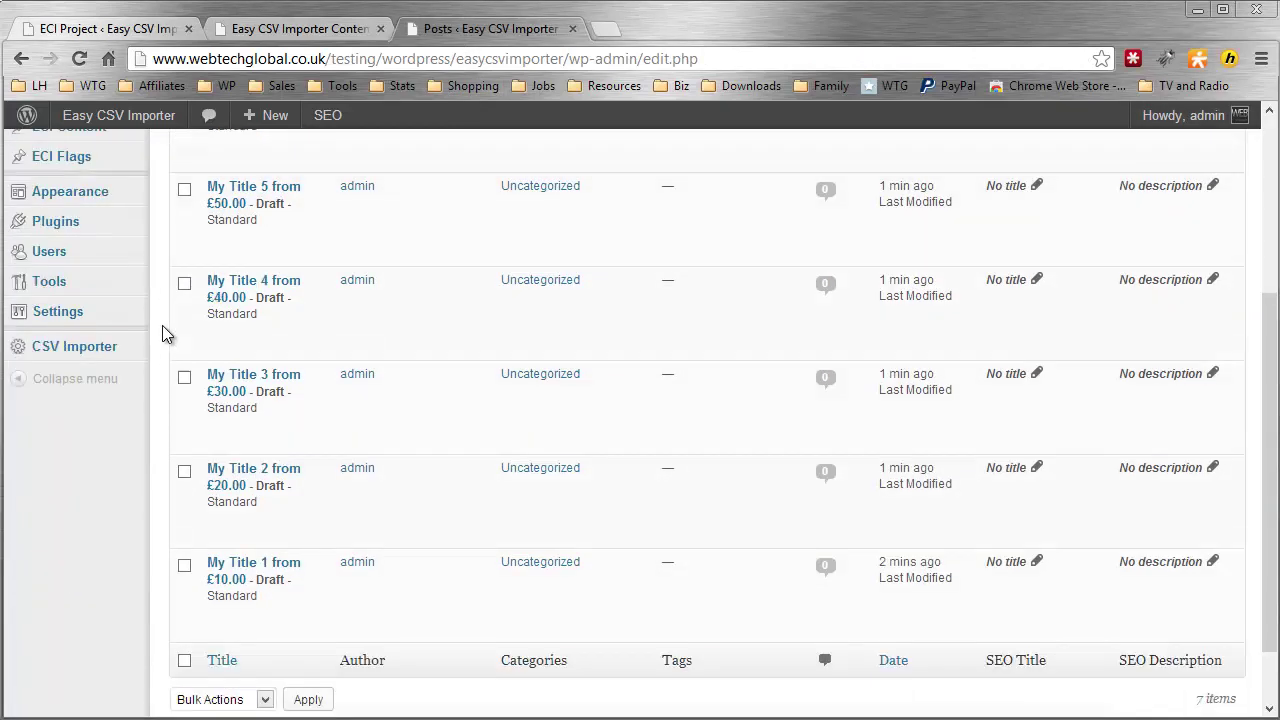
scroll(162, 330, down, 1)
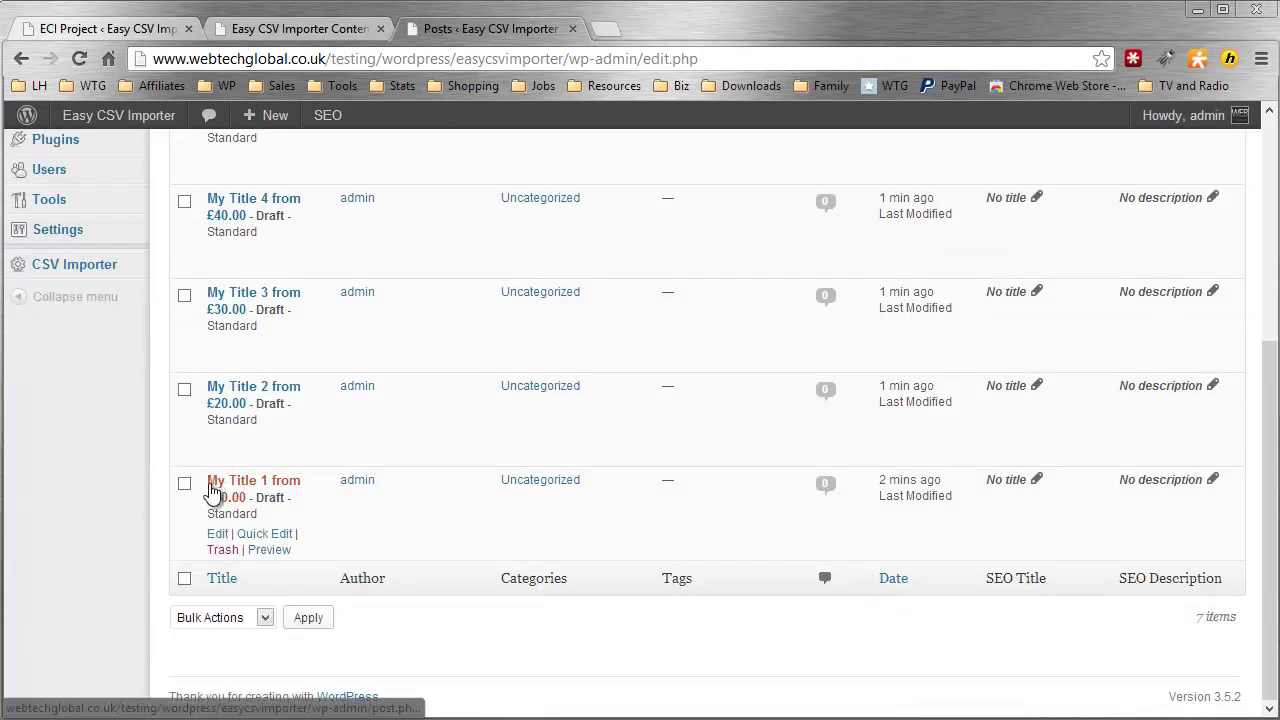
click(217, 535)
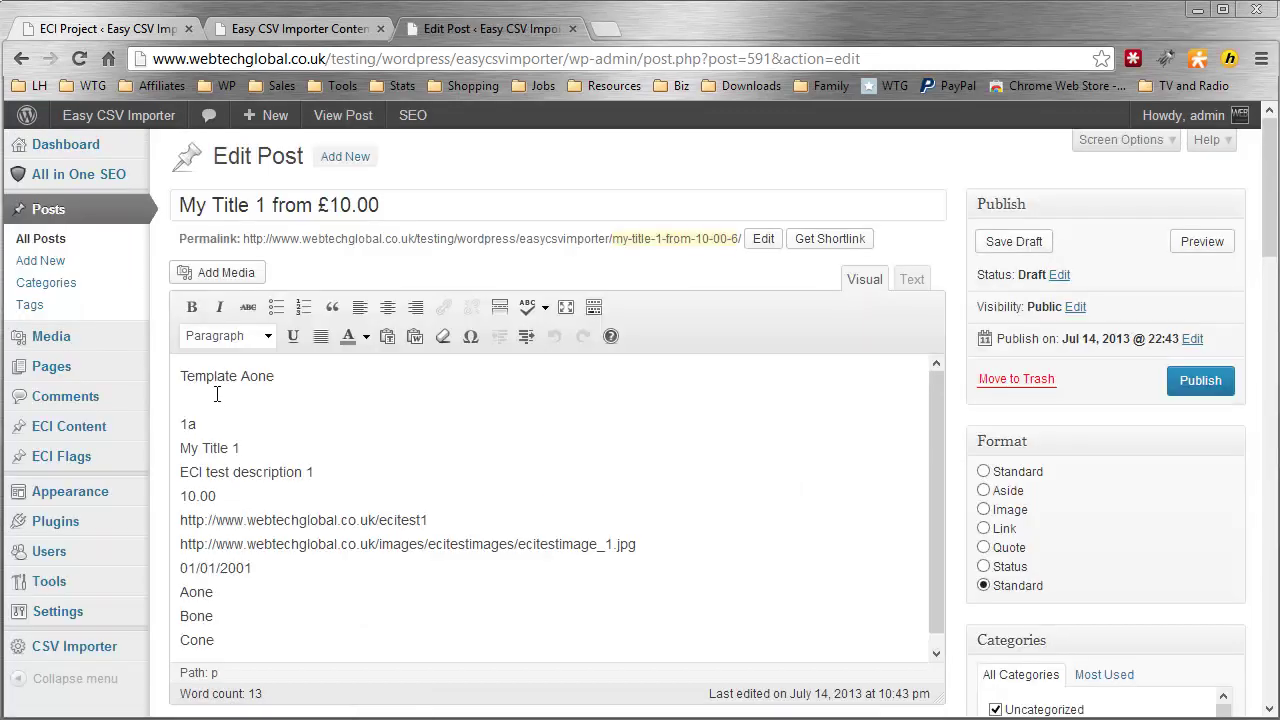
Return to the list of all posts and open "My Title 2 from £20.00" to check its applied template
click(80, 240)
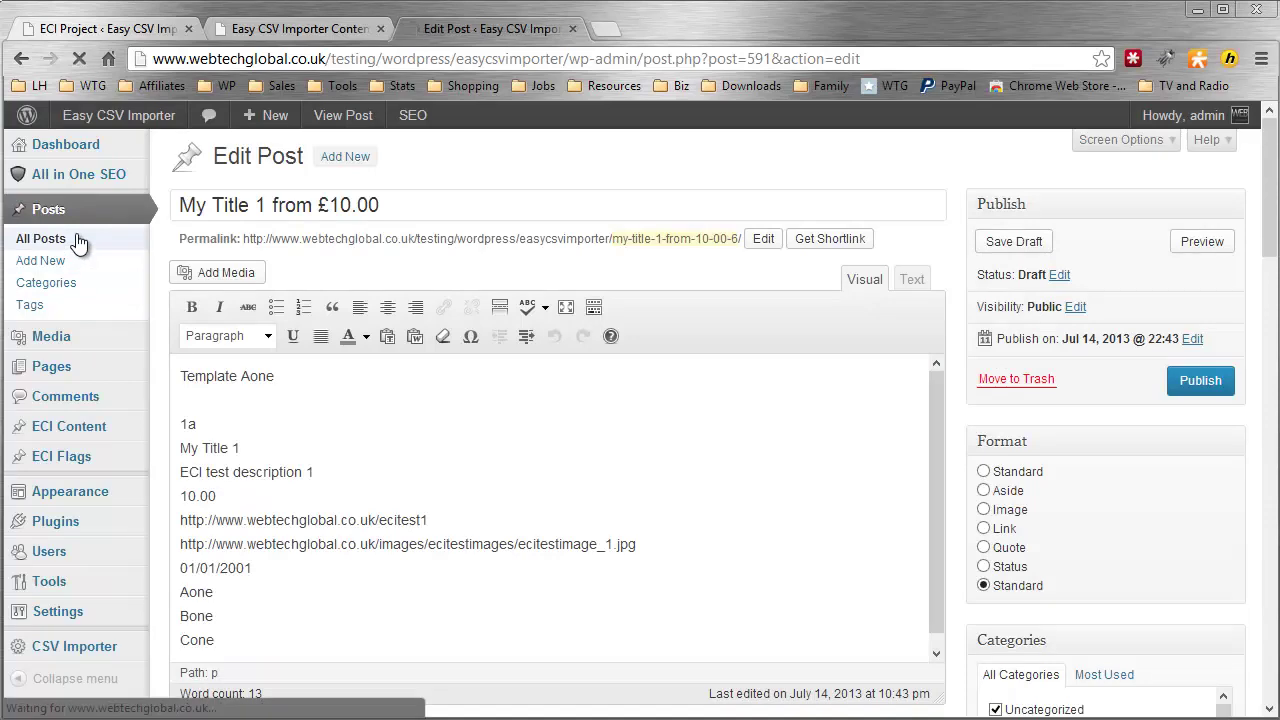
scroll(236, 469, down, 2)
scroll(236, 459, down, 2)
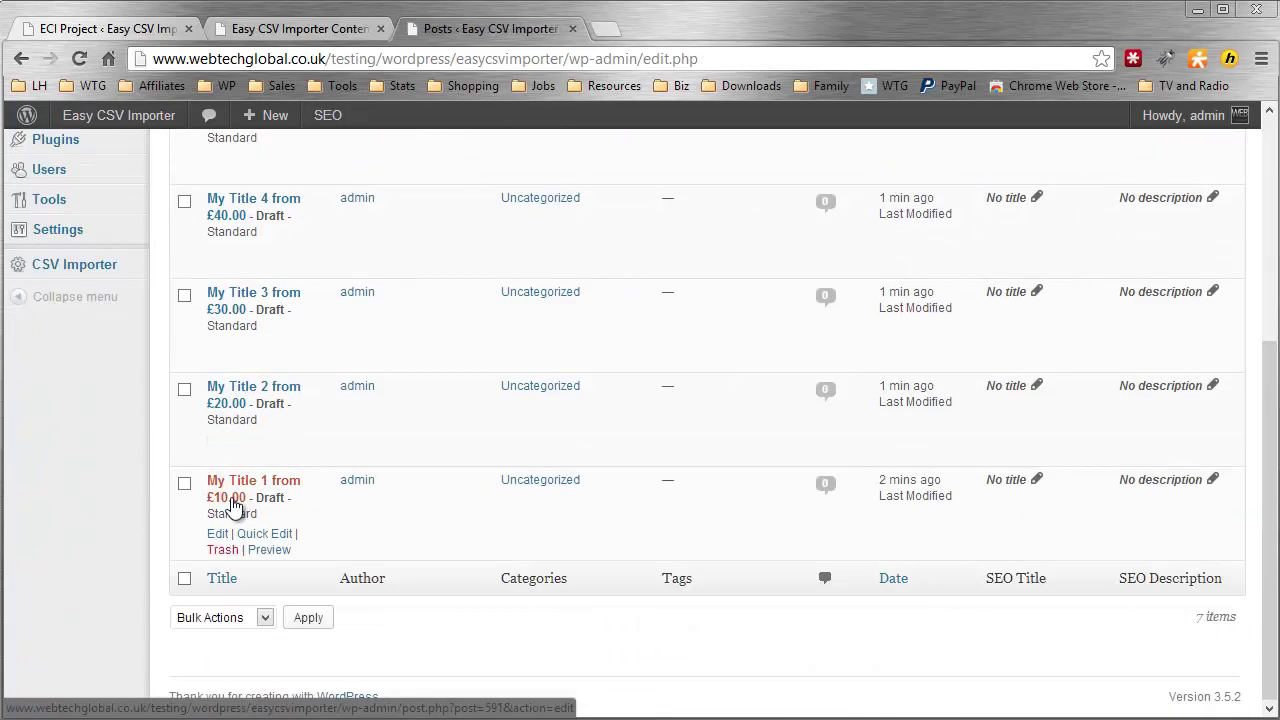
click(218, 440)
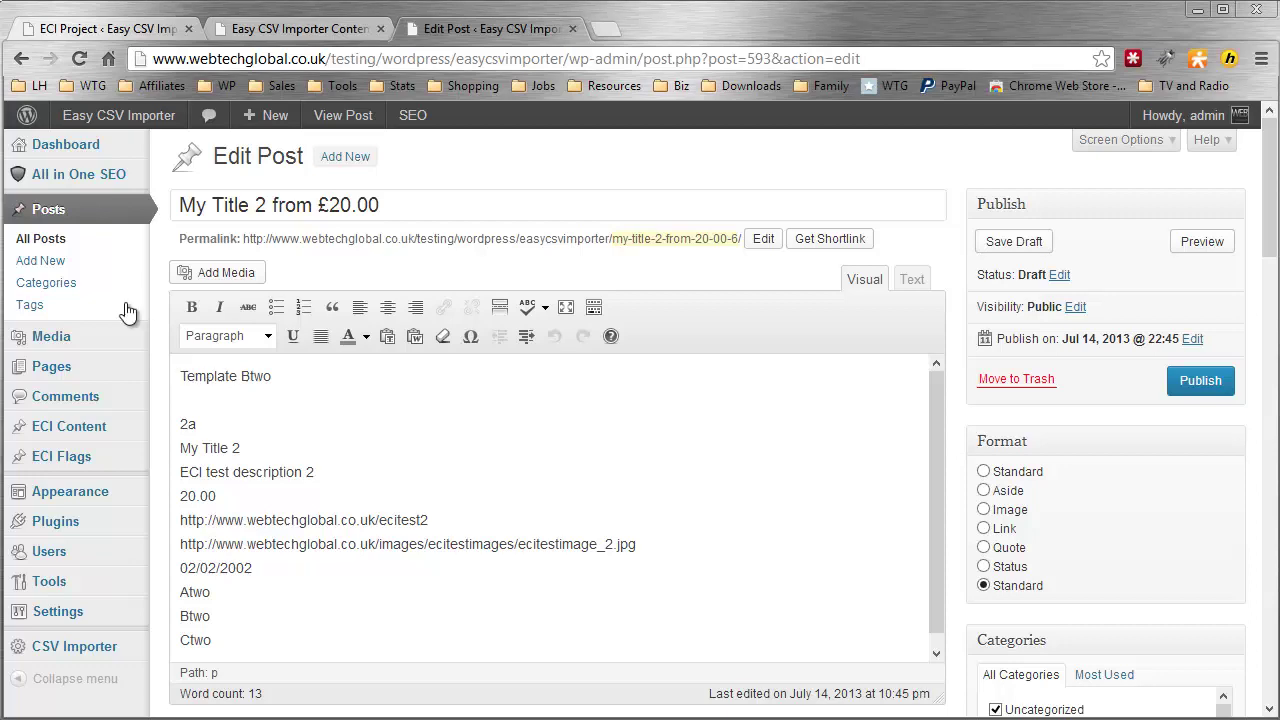
Go back to all posts and open "My Title 3 from £30.00" to check its applied template
click(22, 240)
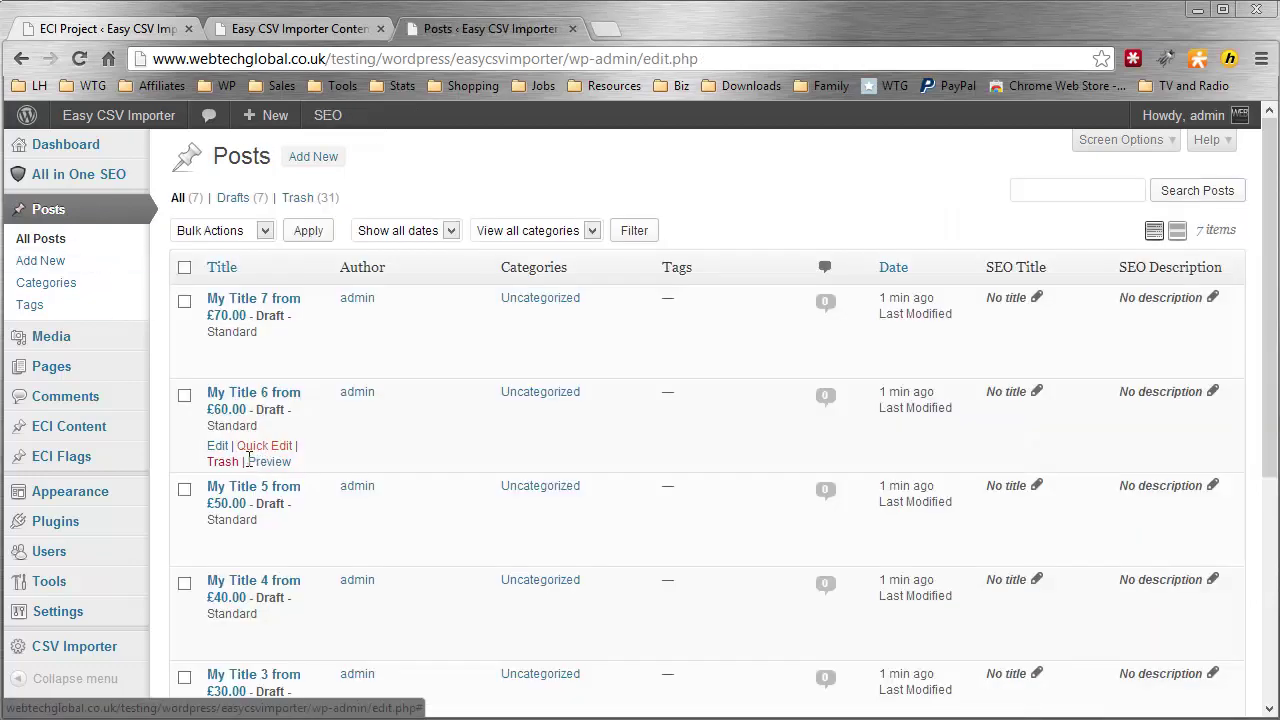
scroll(243, 486, down, 3)
click(217, 427)
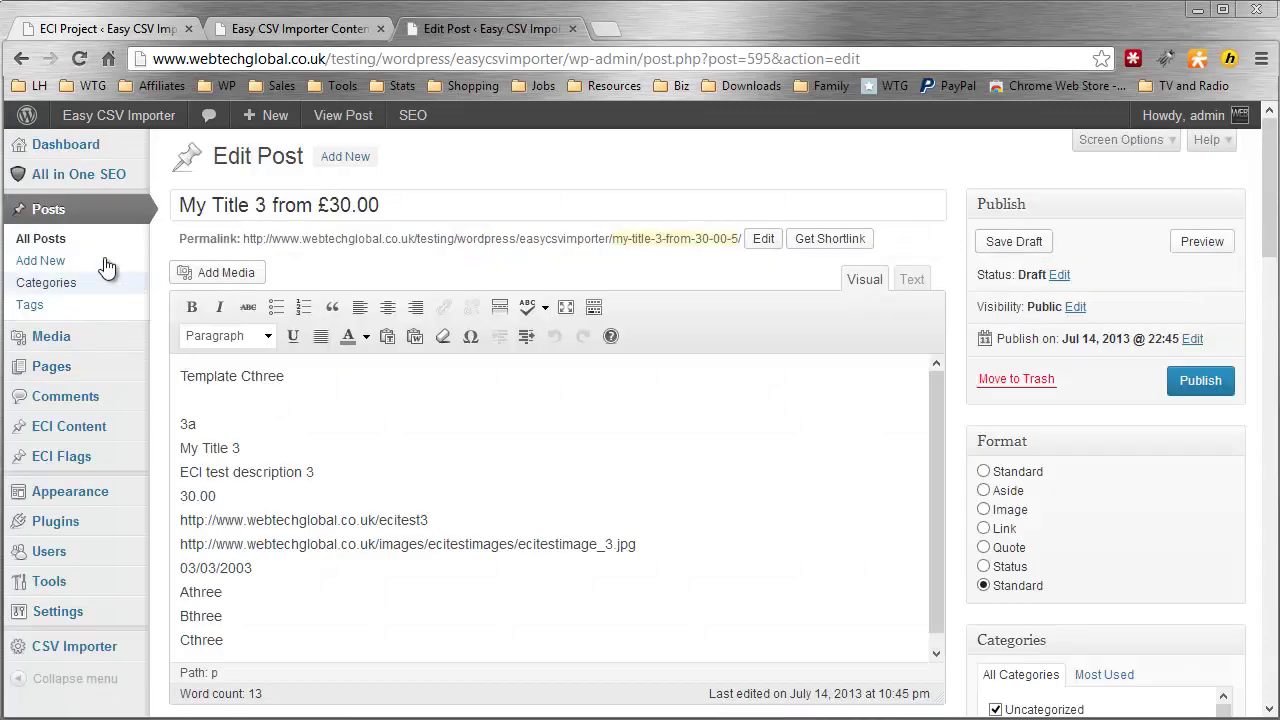
Go back to all posts and open "My Title 6 from £60.00" to check its applied template
click(24, 245)
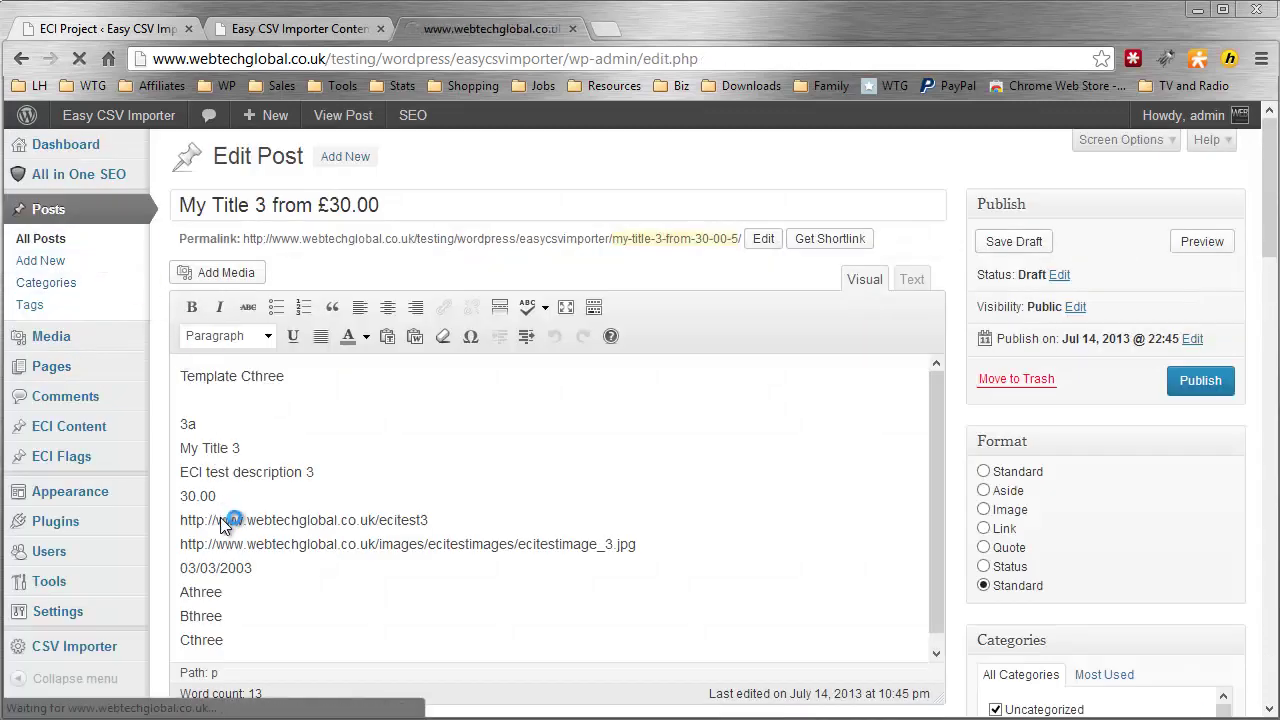
click(213, 447)
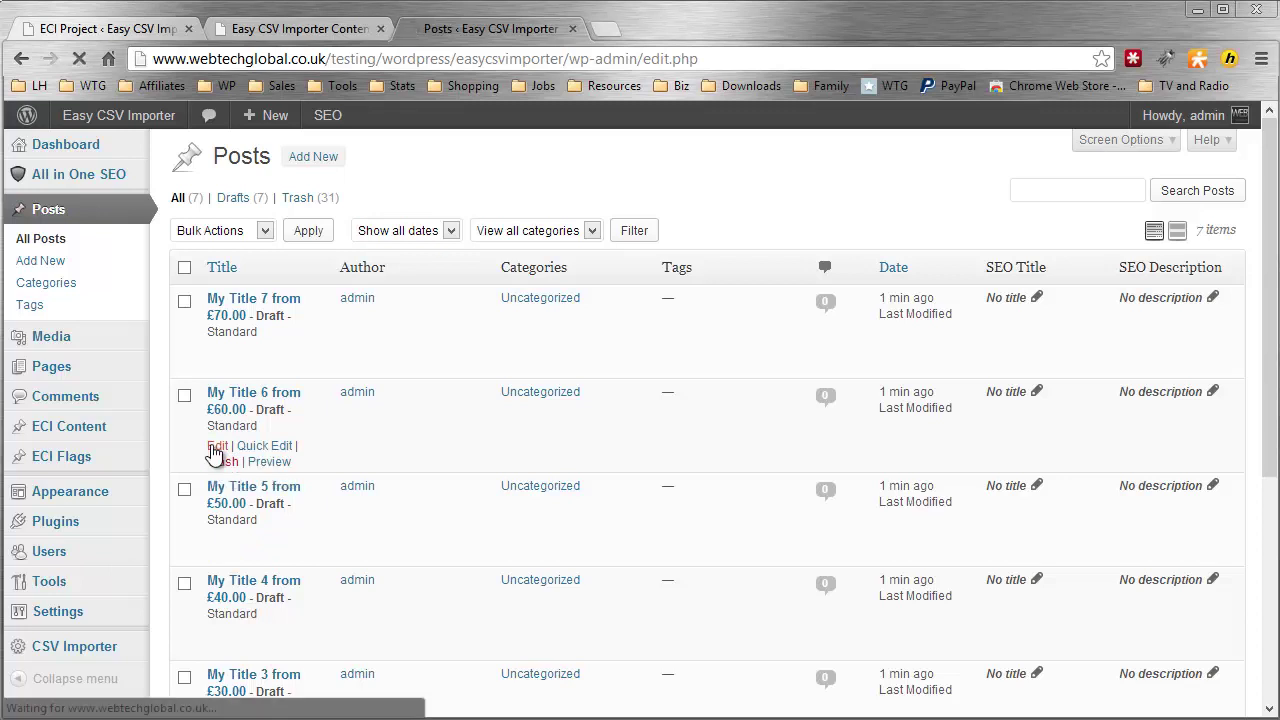